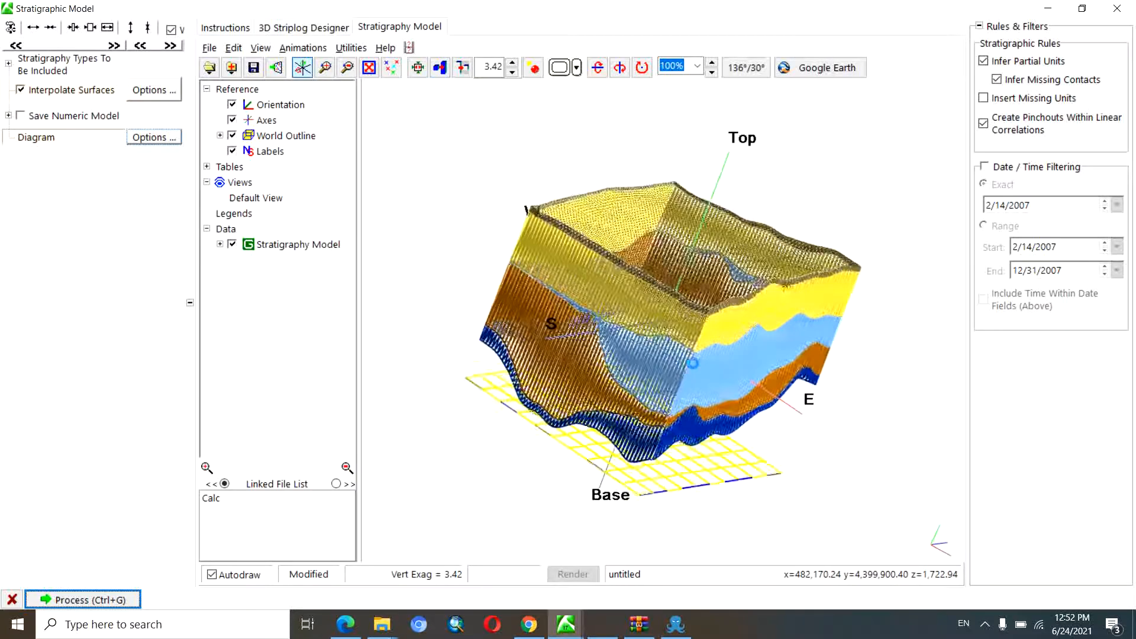
Step: Expand the Stratigraphy Model group and hide A-Horizon, Spergen Fm., Leadville Ls. and Potosi Fm. one after another to inspect the underlying layers
{"action": "left_click_drag", "start_coordinate": [666, 338], "coordinate": [659, 283]}
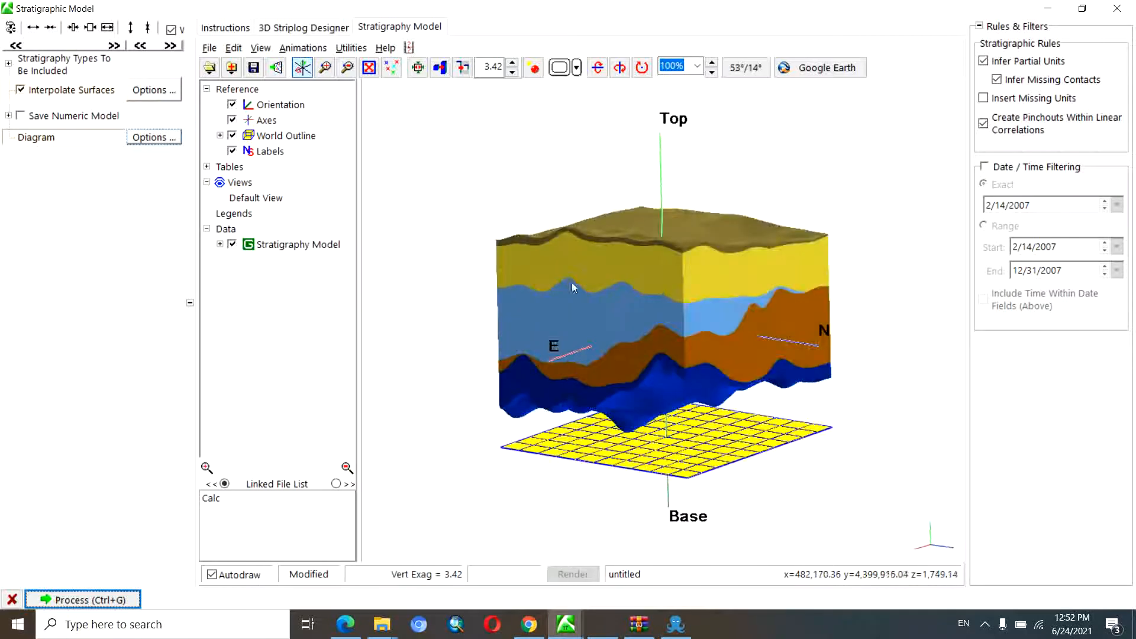
{"action": "left_click", "coordinate": [220, 243]}
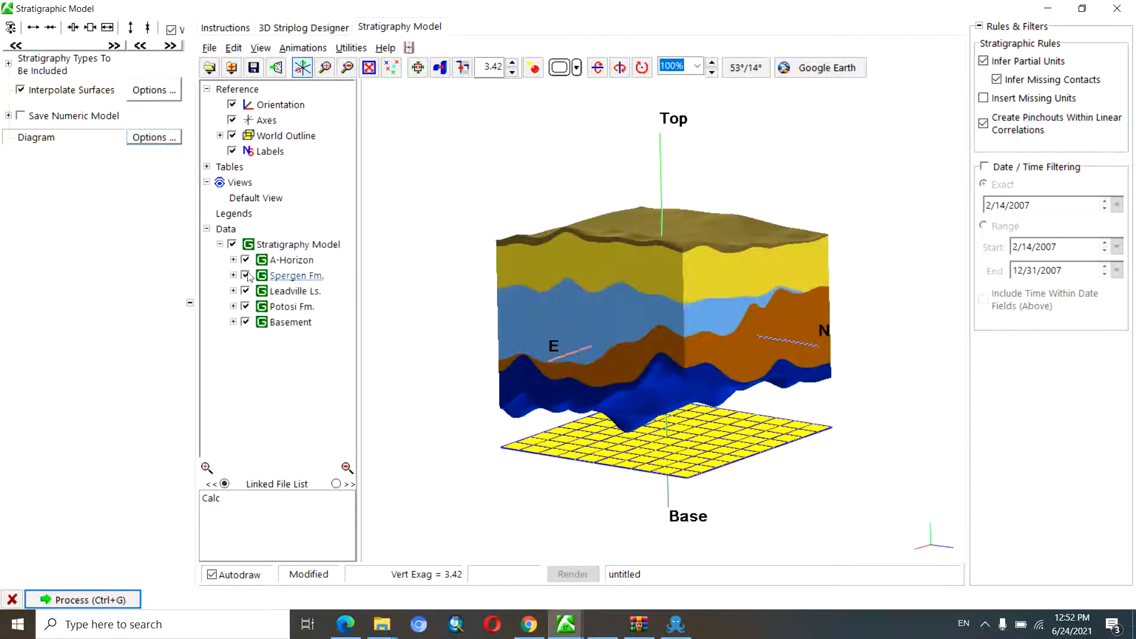
{"action": "left_click_drag", "start_coordinate": [552, 352], "coordinate": [569, 350]}
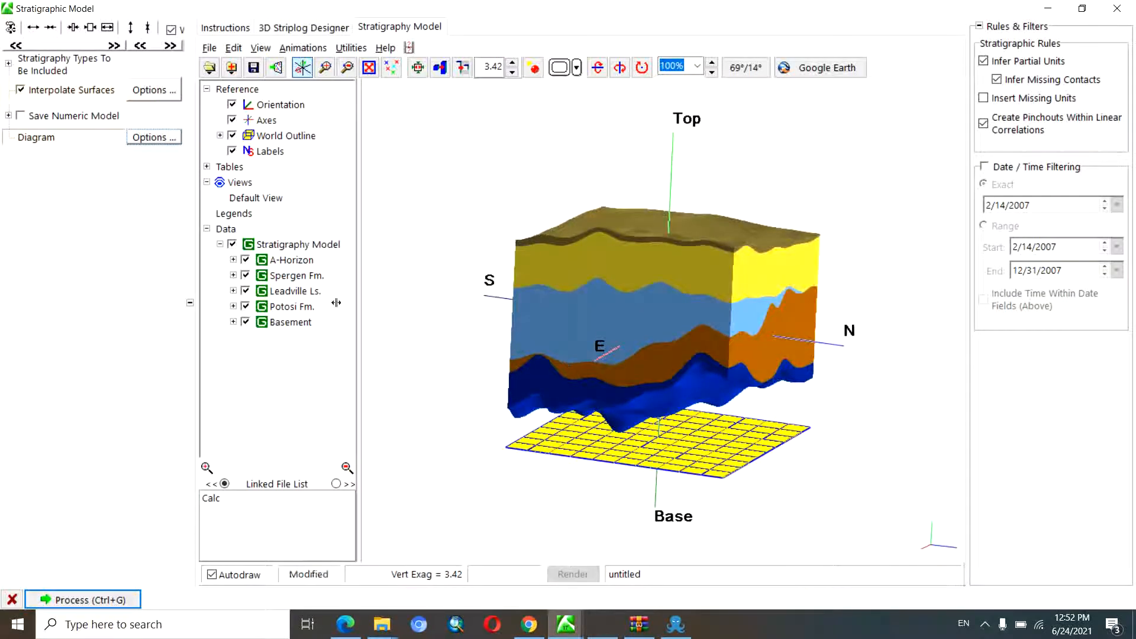
{"action": "left_click", "coordinate": [245, 261]}
{"action": "left_click", "coordinate": [246, 261]}
{"action": "left_click", "coordinate": [246, 275]}
{"action": "left_click", "coordinate": [246, 261]}
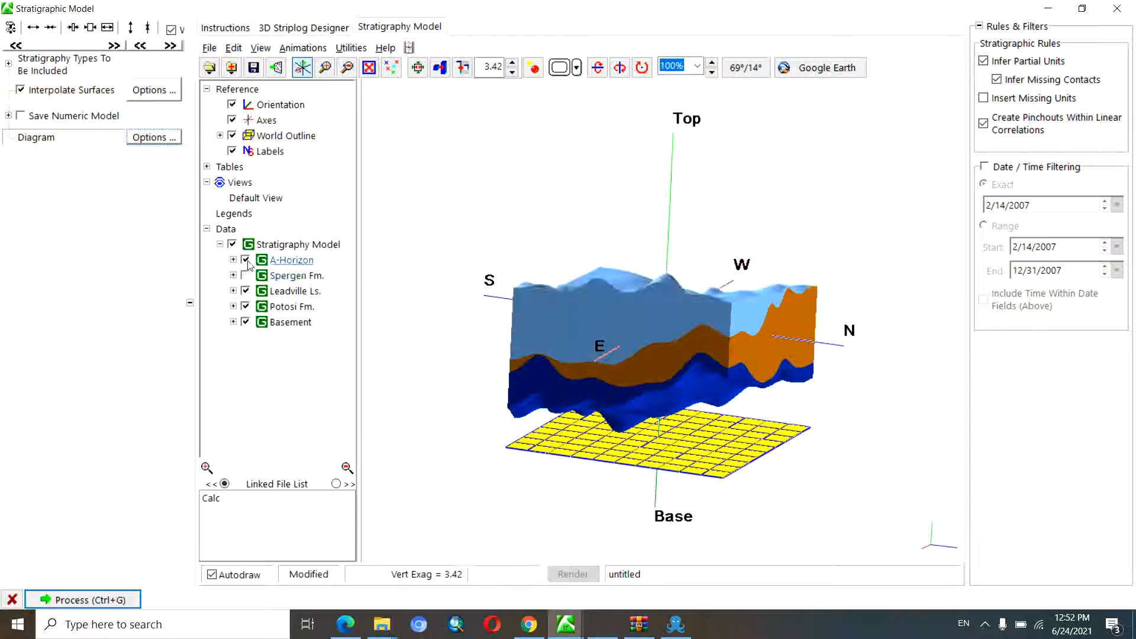
{"action": "left_click", "coordinate": [246, 291]}
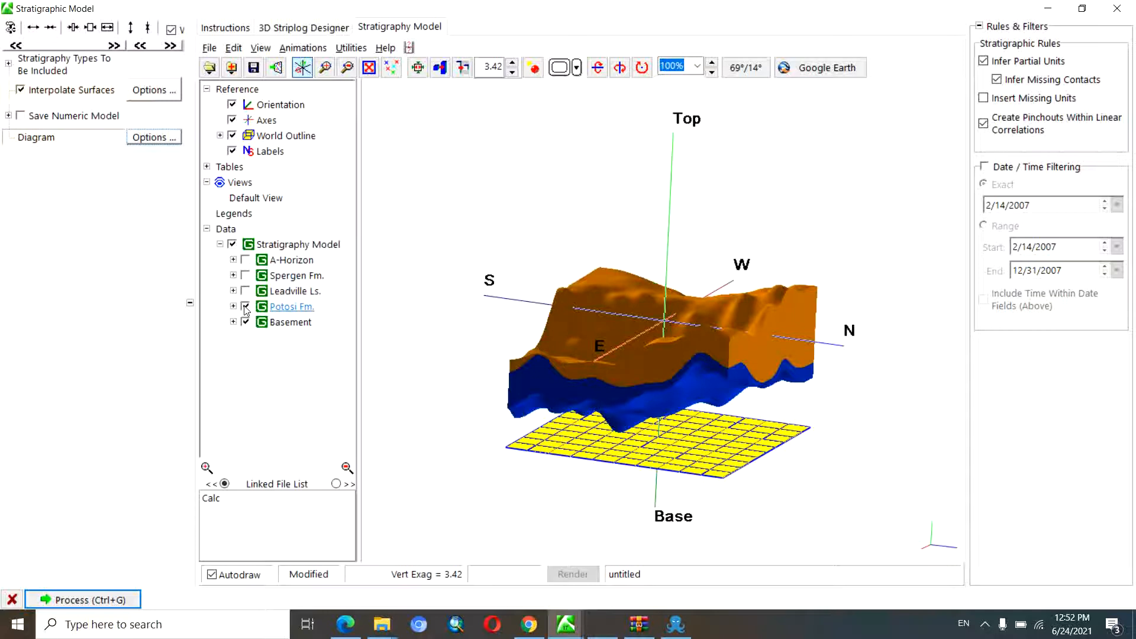
{"action": "left_click", "coordinate": [245, 306]}
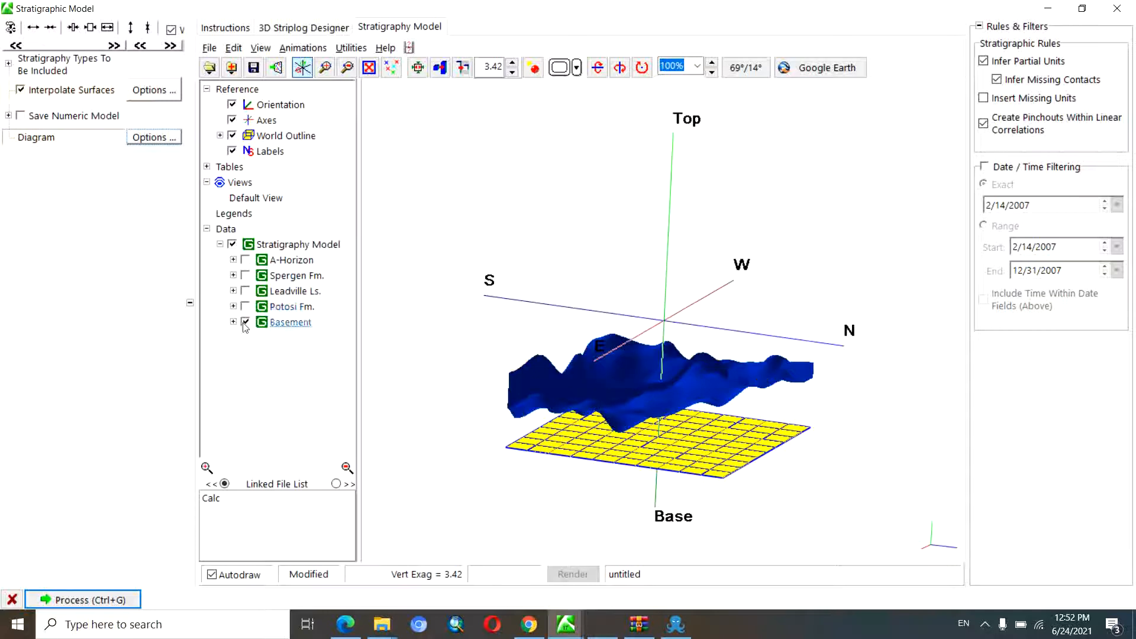
Step: Hide the Basement layer, then turn all five stratigraphic layers back on to view the complete block
{"action": "left_click", "coordinate": [246, 322]}
{"action": "left_click", "coordinate": [246, 306]}
{"action": "left_click", "coordinate": [246, 291]}
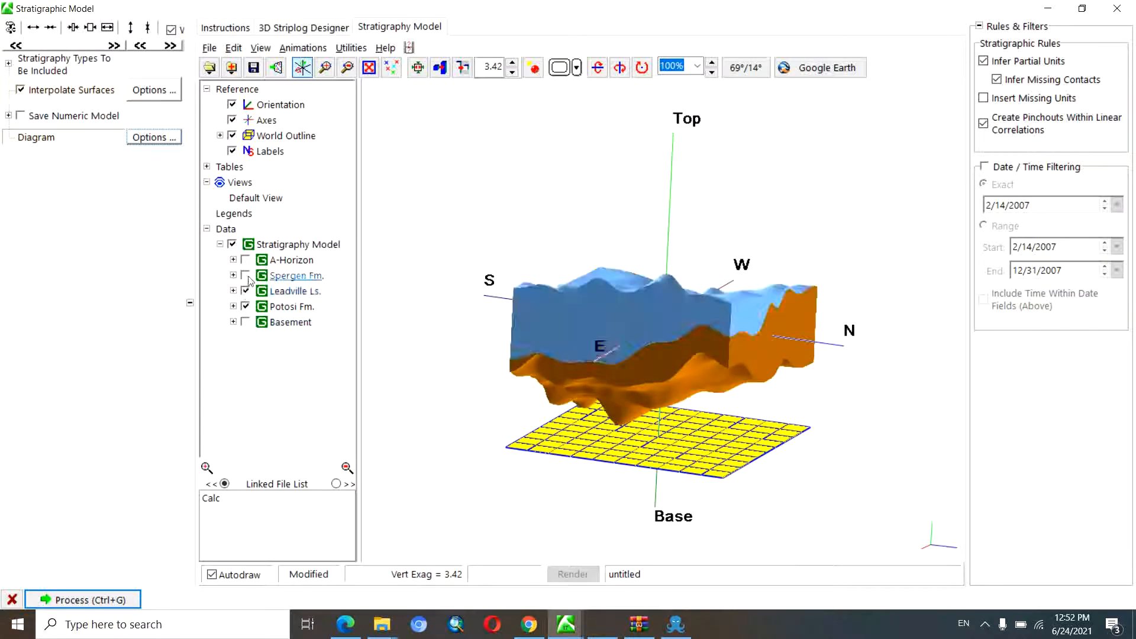
{"action": "left_click", "coordinate": [246, 276]}
{"action": "left_click", "coordinate": [233, 260]}
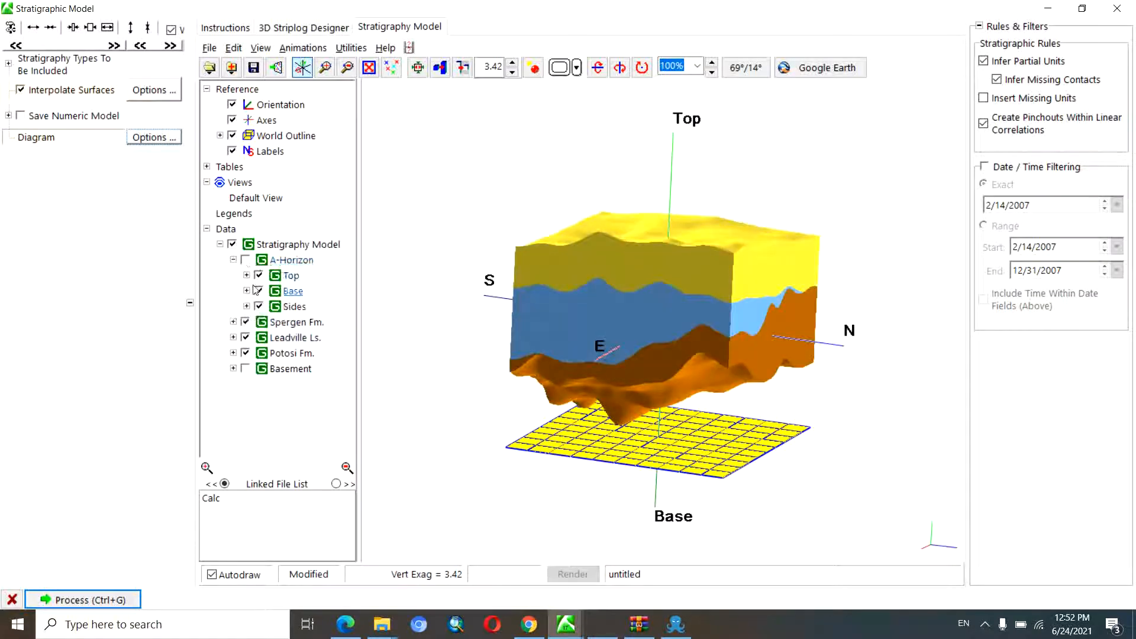
{"action": "left_click", "coordinate": [234, 260]}
{"action": "left_click", "coordinate": [245, 260]}
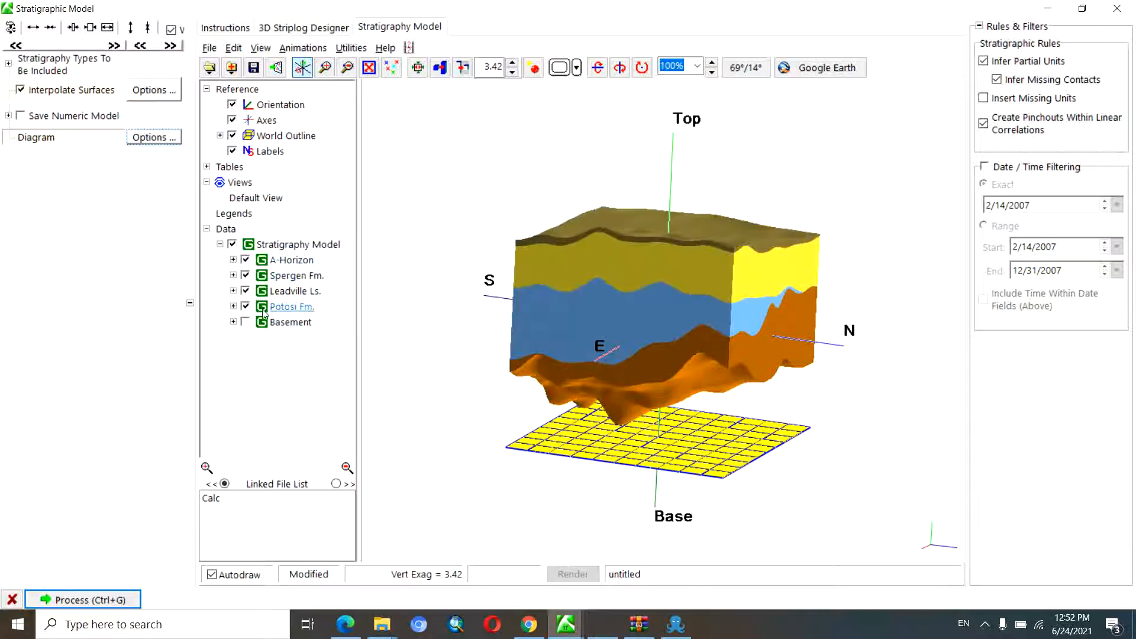
{"action": "left_click", "coordinate": [246, 322]}
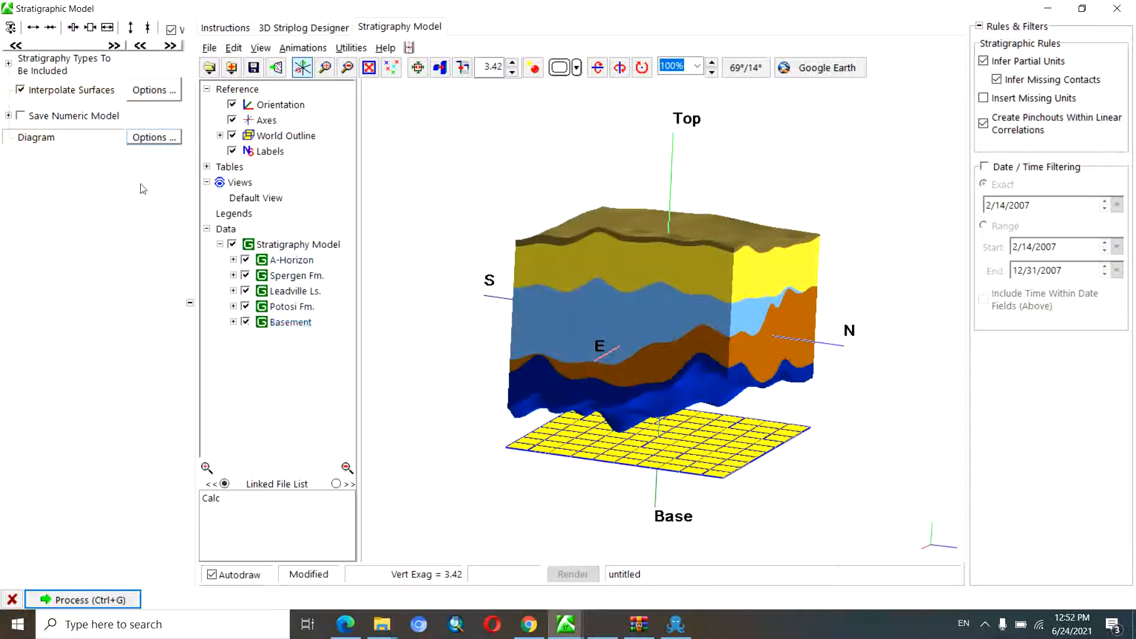
Step: Save the 3D stratigraphic model in the Rockworks_3 folder as New_Strati_3D in RockPlot3D format
{"action": "left_click", "coordinate": [211, 49]}
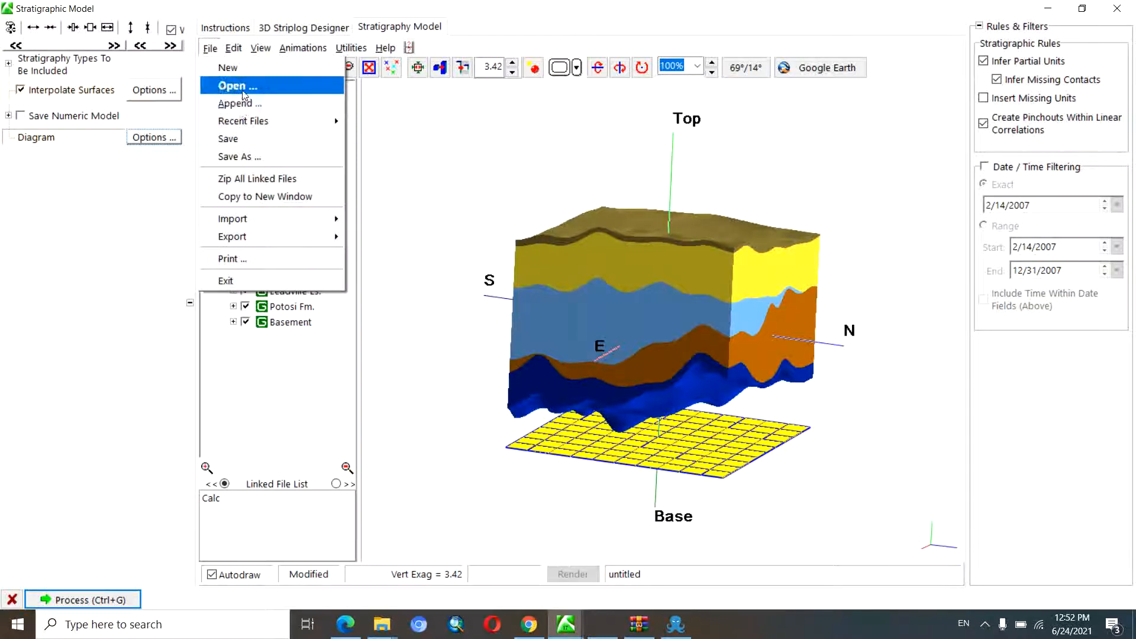
{"action": "left_click", "coordinate": [250, 140]}
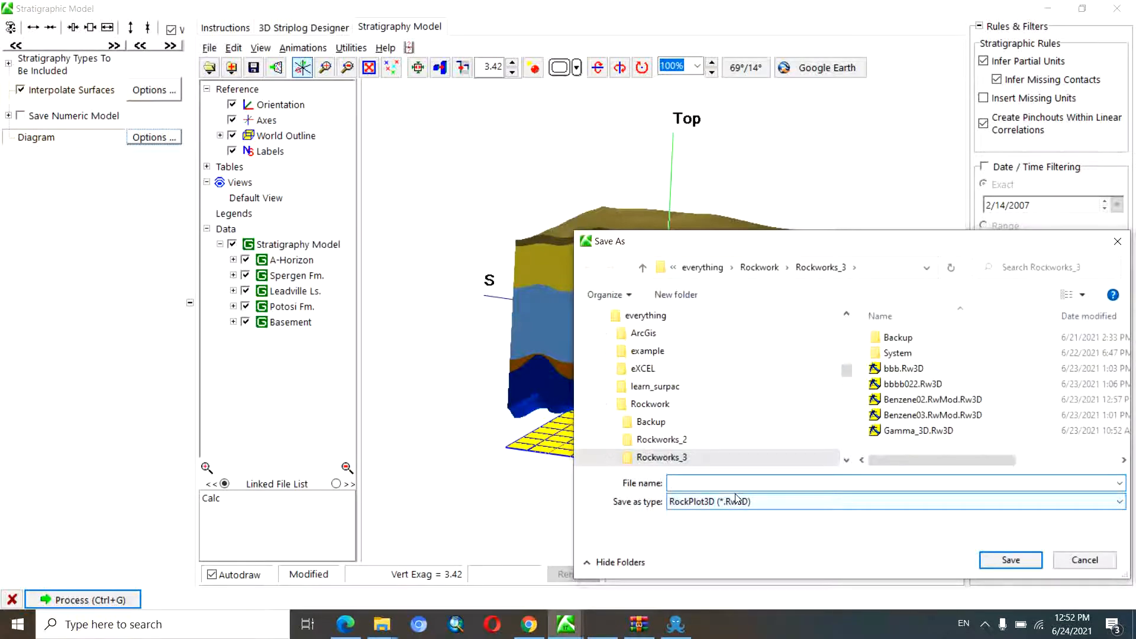
{"action": "type", "text": "New_Strat"}
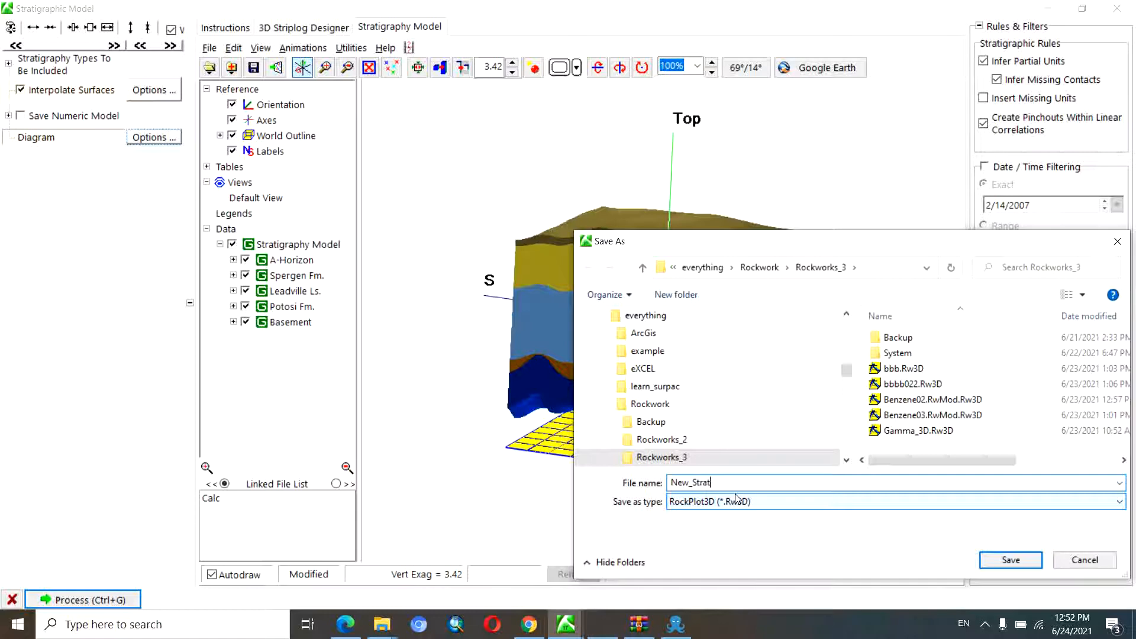
{"action": "type", "text": "i_3D"}
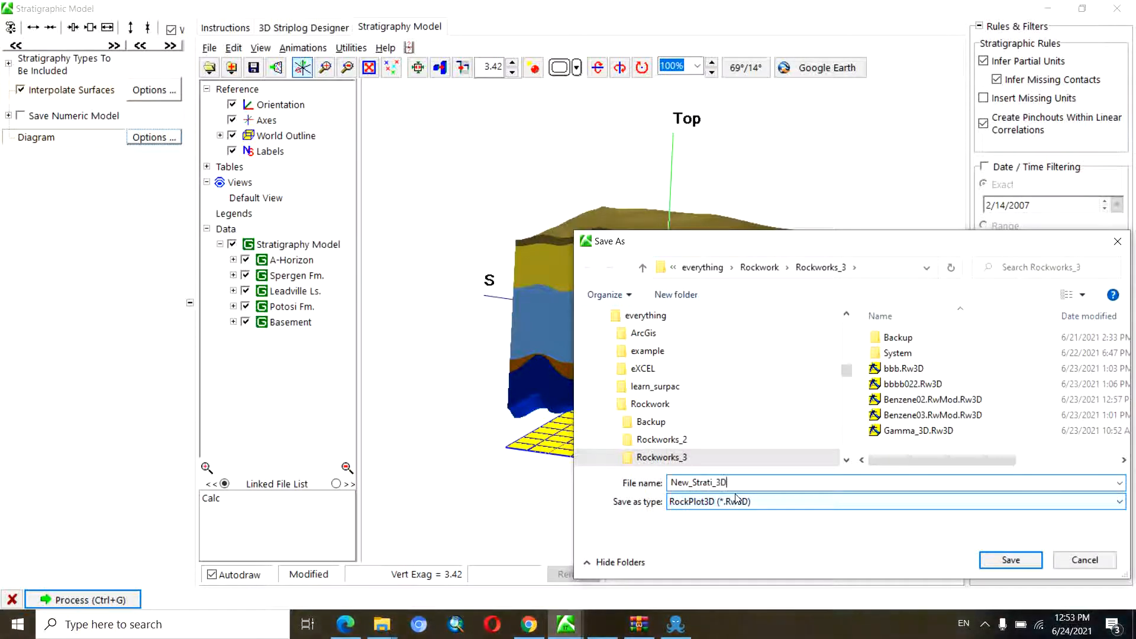
{"action": "left_click", "coordinate": [1009, 560]}
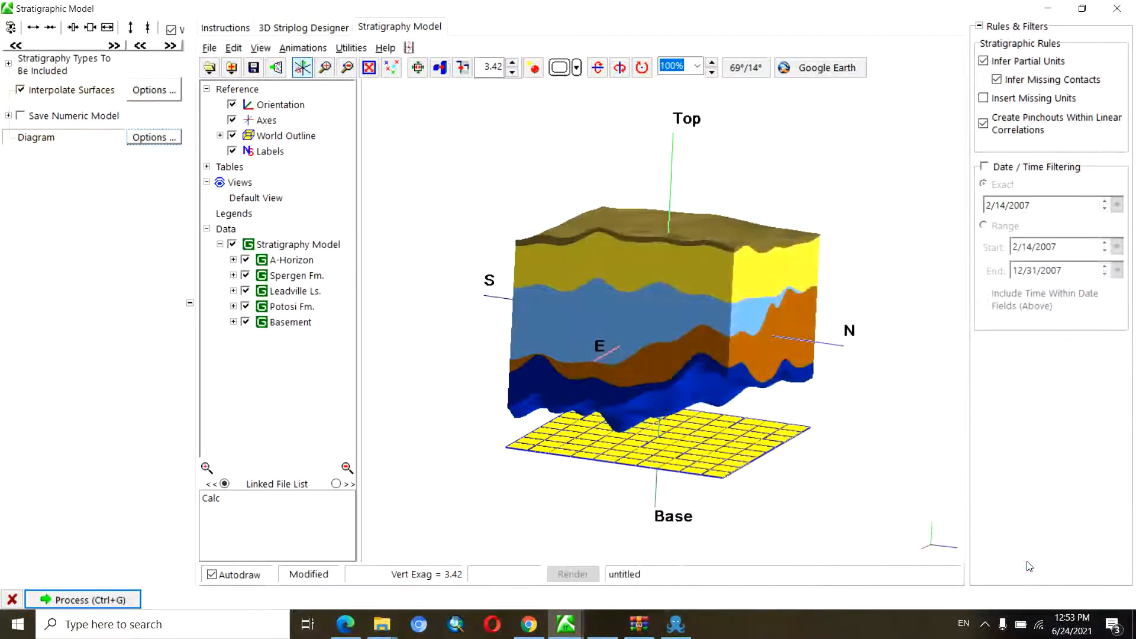
Step: Close the stratigraphic model window and review the formation top and base files under the project's grid models
{"action": "left_click", "coordinate": [1117, 9]}
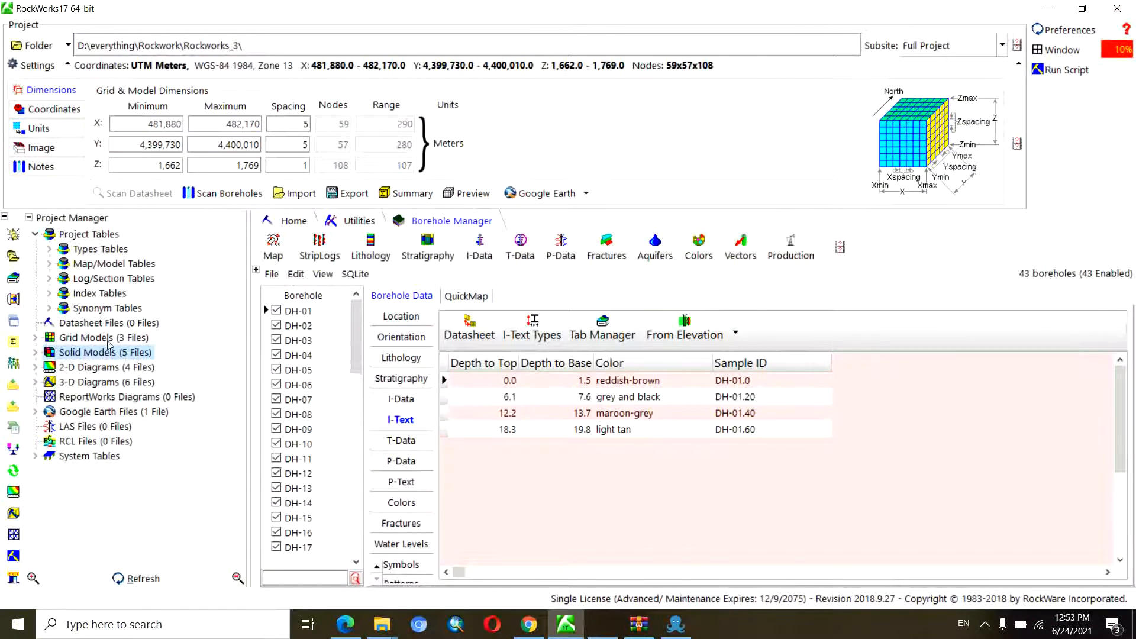
{"action": "left_click", "coordinate": [36, 338]}
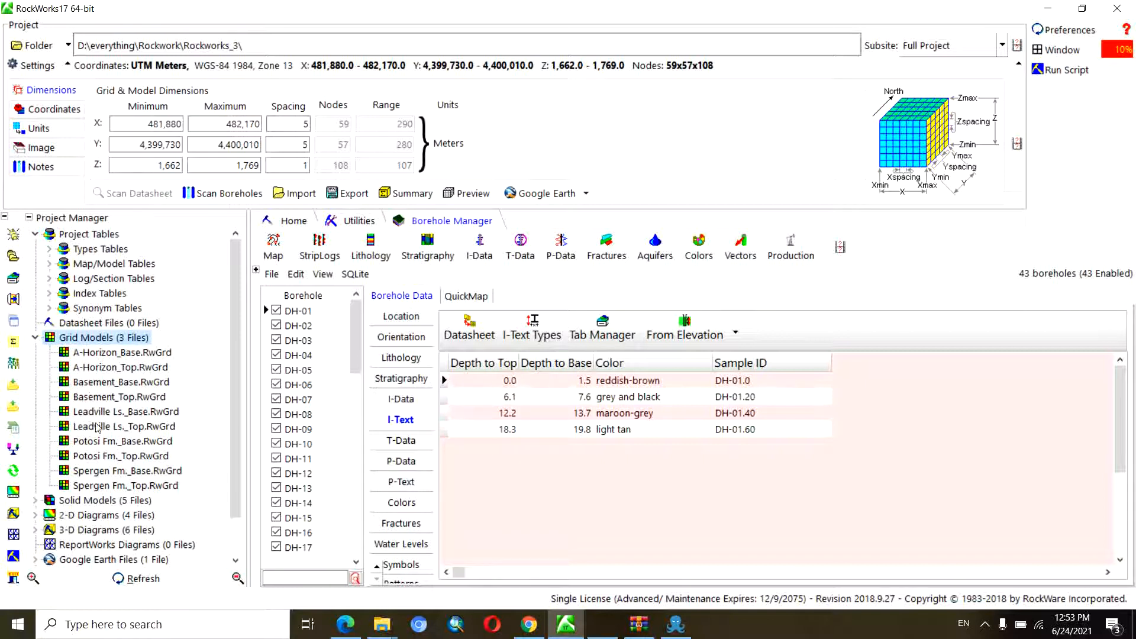
{"action": "left_click", "coordinate": [36, 338]}
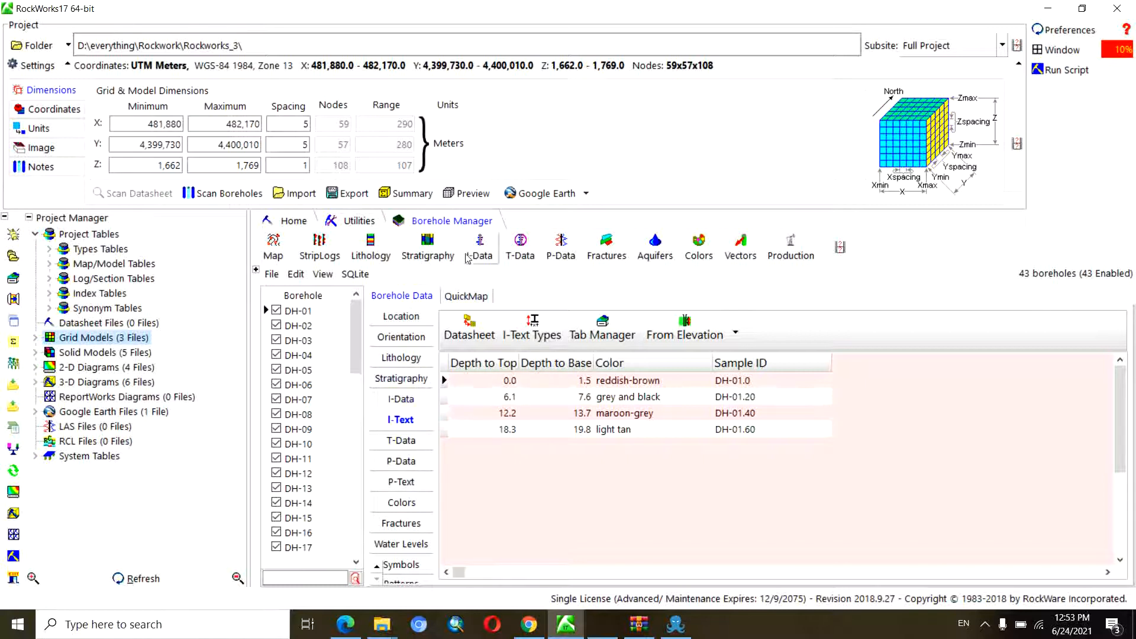
{"action": "left_click", "coordinate": [651, 252]}
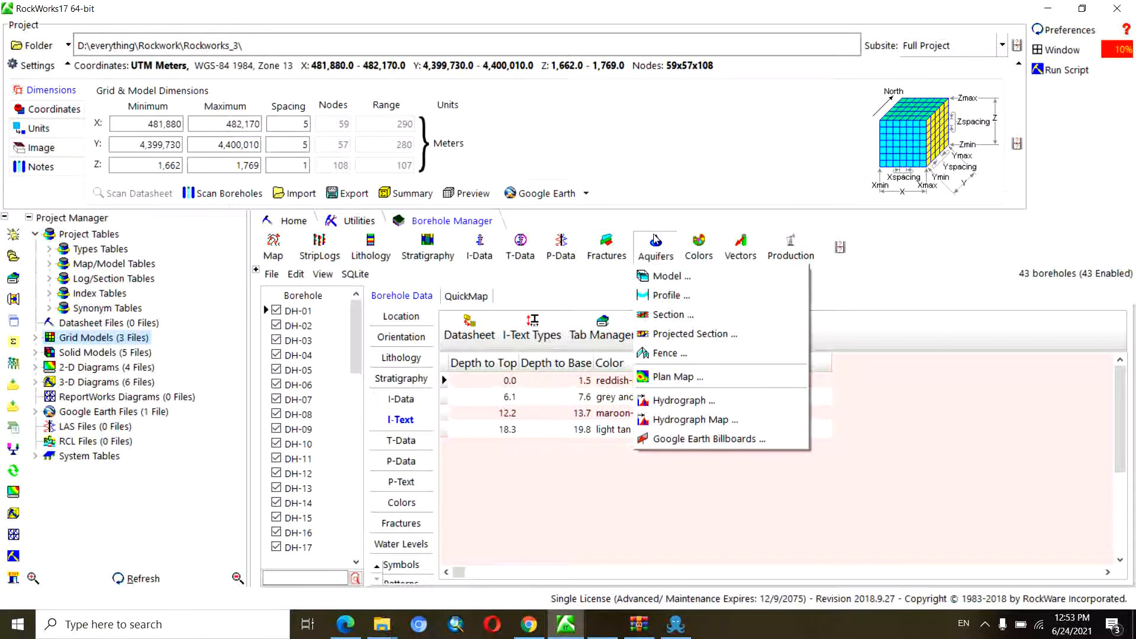
{"action": "left_click", "coordinate": [675, 384]}
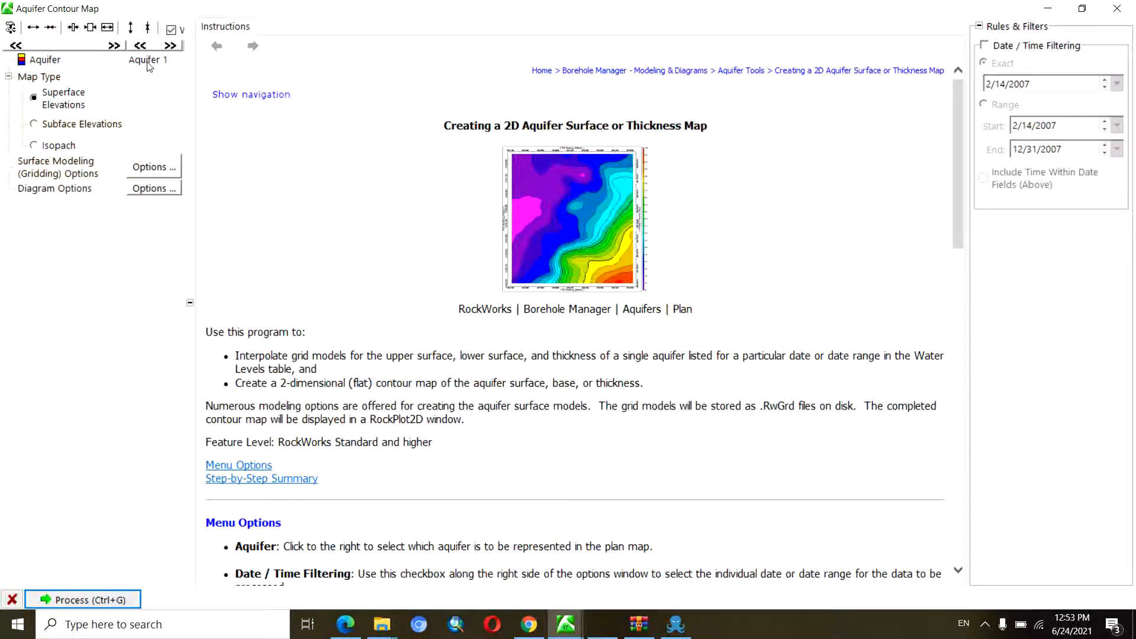
{"action": "left_click", "coordinate": [148, 63]}
{"action": "left_click", "coordinate": [173, 61]}
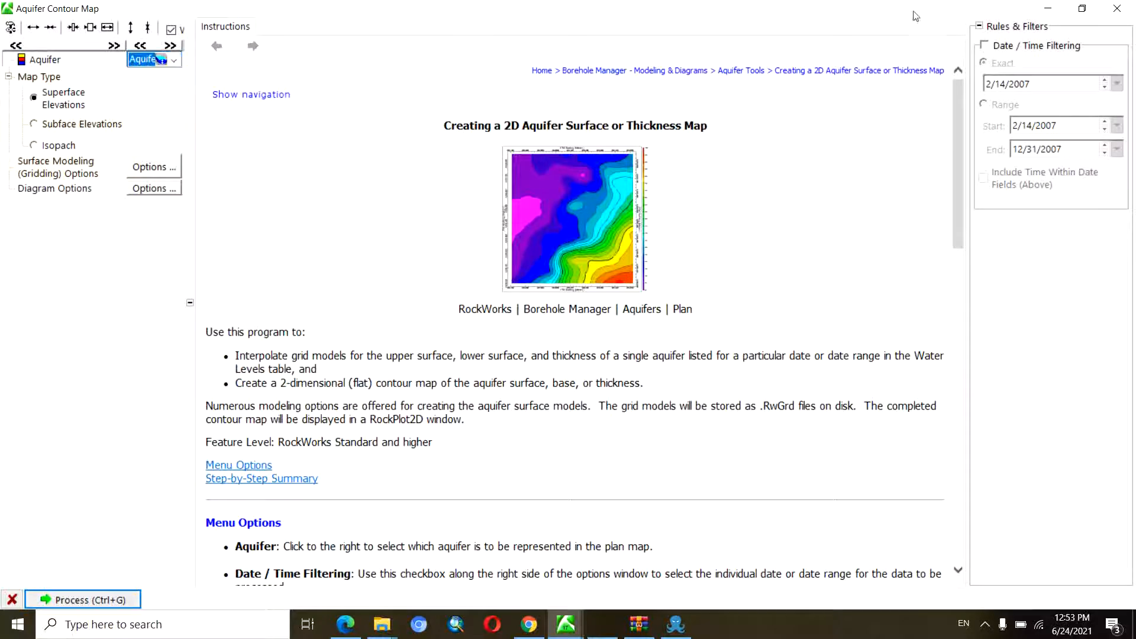
{"action": "left_click", "coordinate": [1118, 8]}
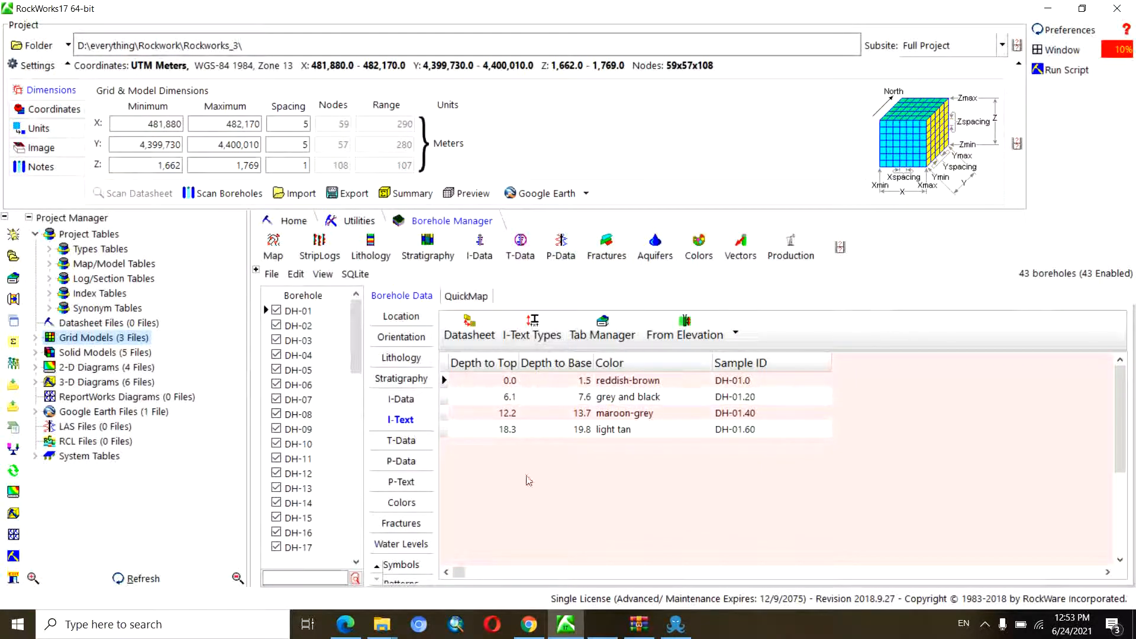
Step: Examine the aquifer names, sample dates and depths in borehole DH-01's Water Levels table, widening the Aquifer Name column
{"action": "left_click", "coordinate": [421, 546]}
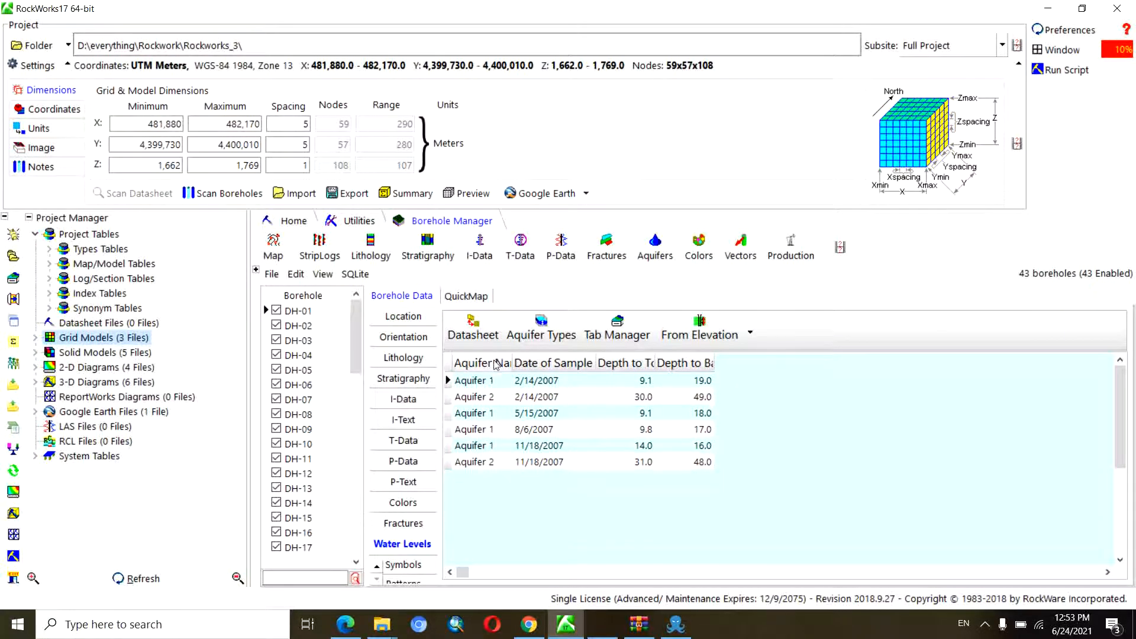
{"action": "left_click_drag", "start_coordinate": [510, 362], "coordinate": [542, 362]}
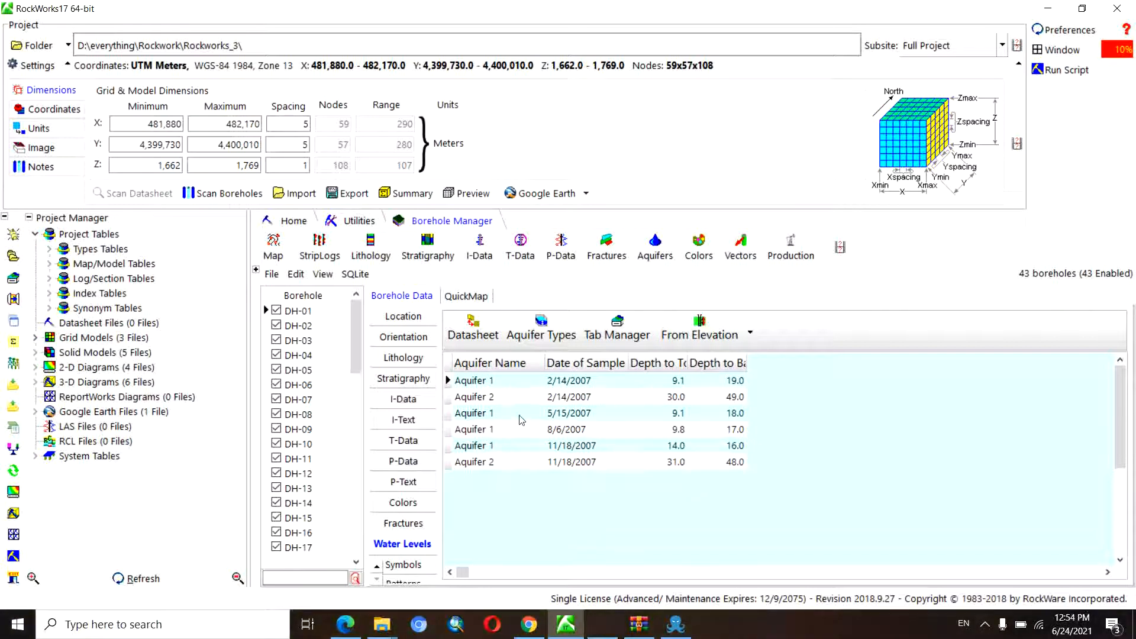
{"action": "left_click", "coordinate": [502, 468]}
{"action": "left_click", "coordinate": [497, 445]}
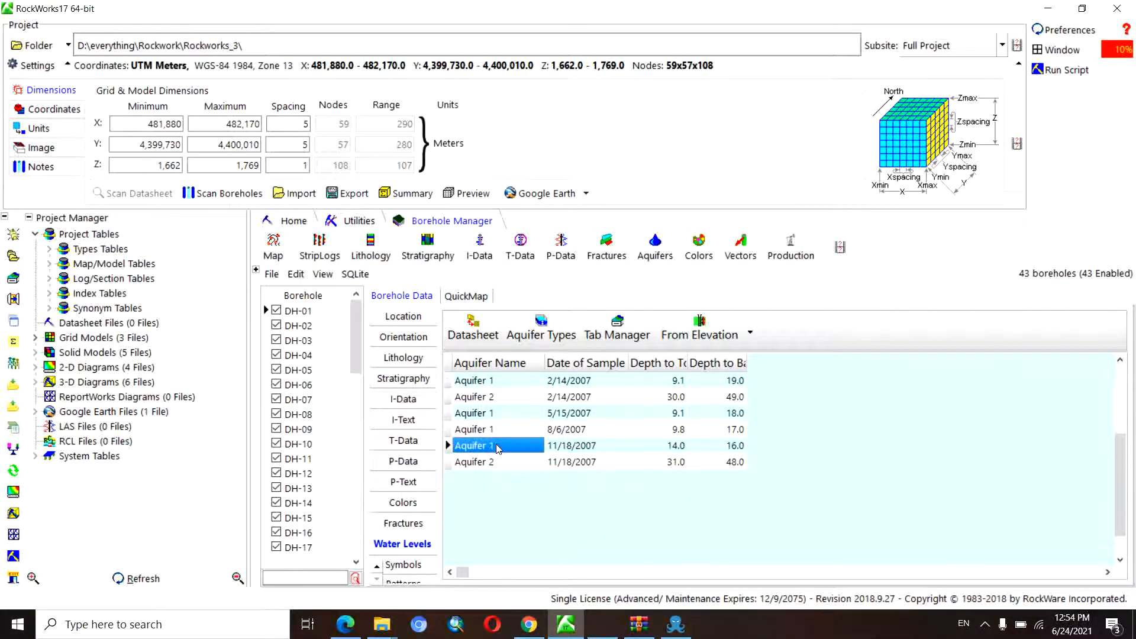
Step: Set up an aquifer plan map for Aquifer 1 and enable date filtering for the exact date 2/14/2007
{"action": "left_click", "coordinate": [656, 248]}
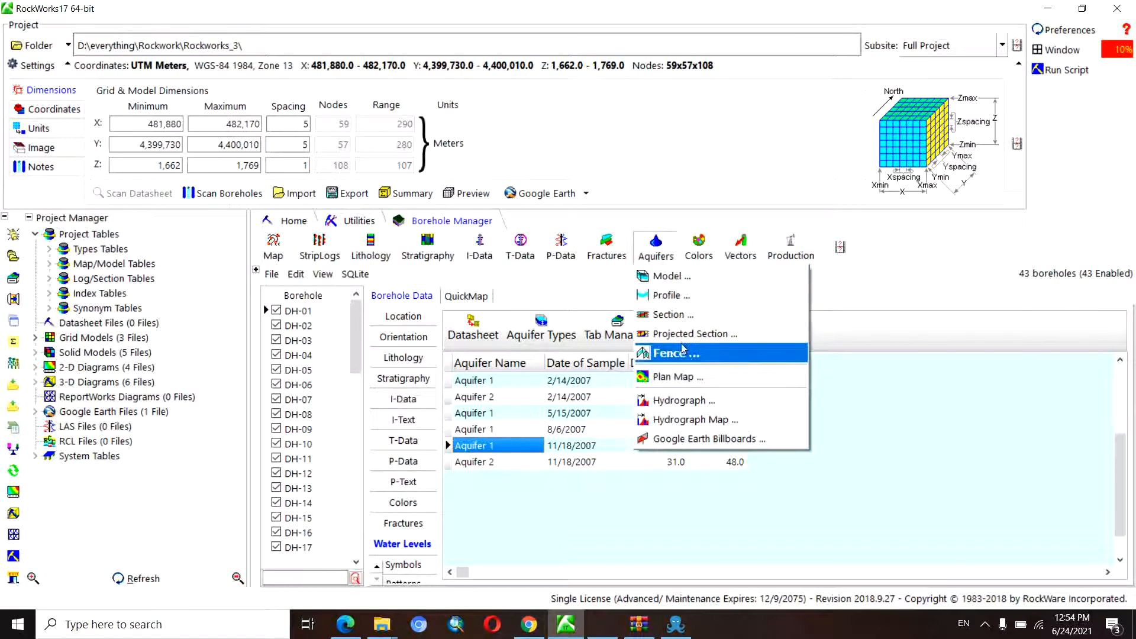
{"action": "left_click", "coordinate": [690, 379]}
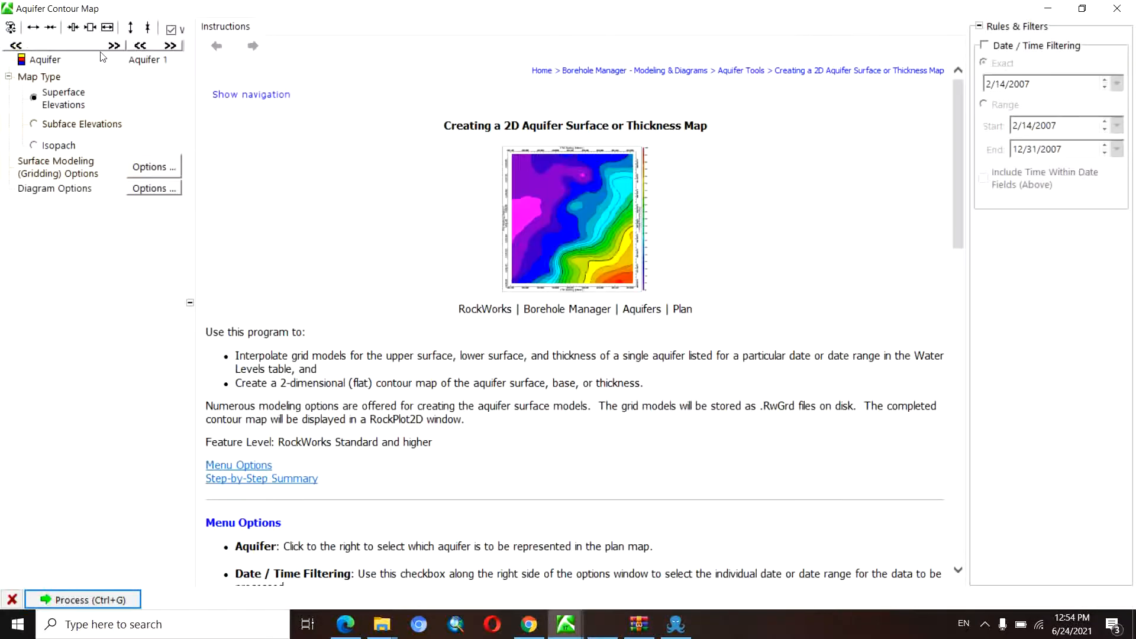
{"action": "left_click", "coordinate": [164, 64]}
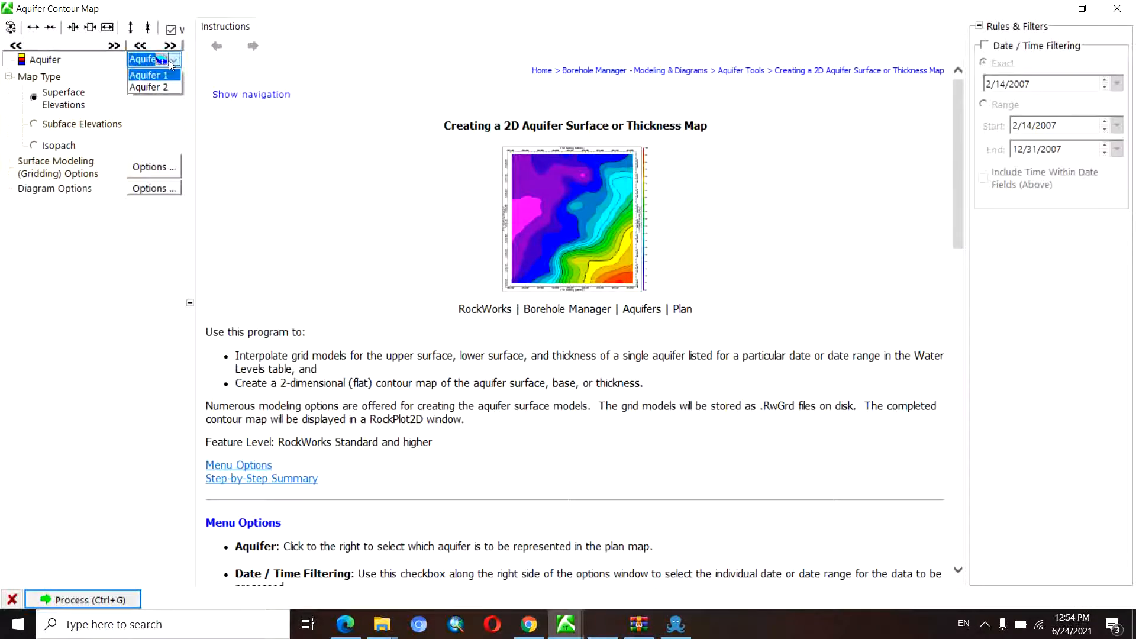
{"action": "left_click", "coordinate": [158, 75]}
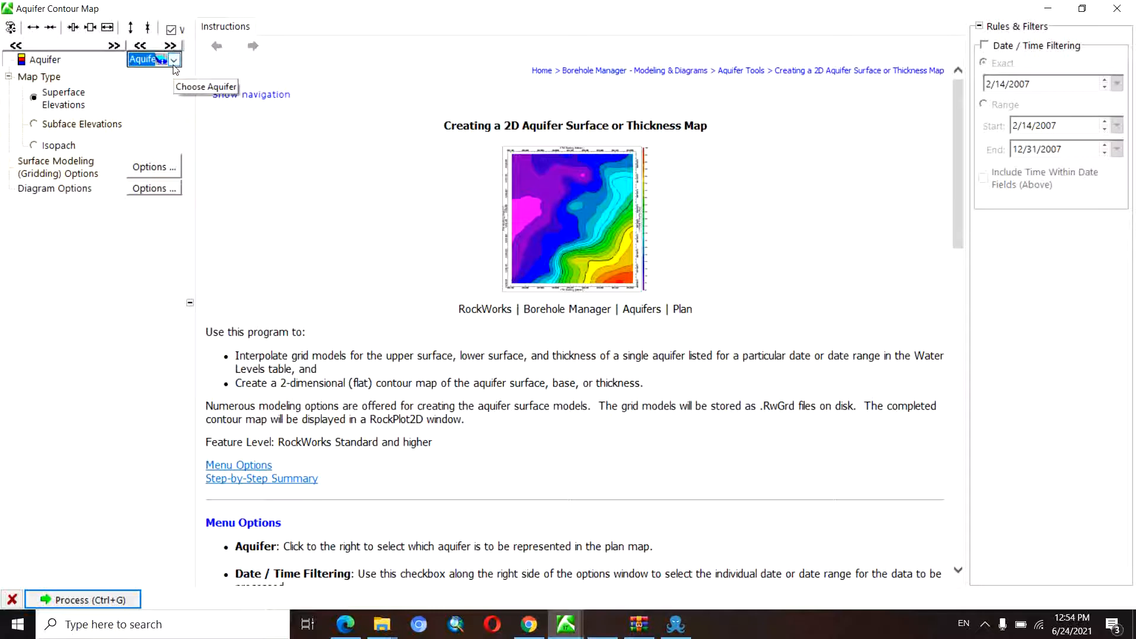
{"action": "left_click", "coordinate": [1000, 47]}
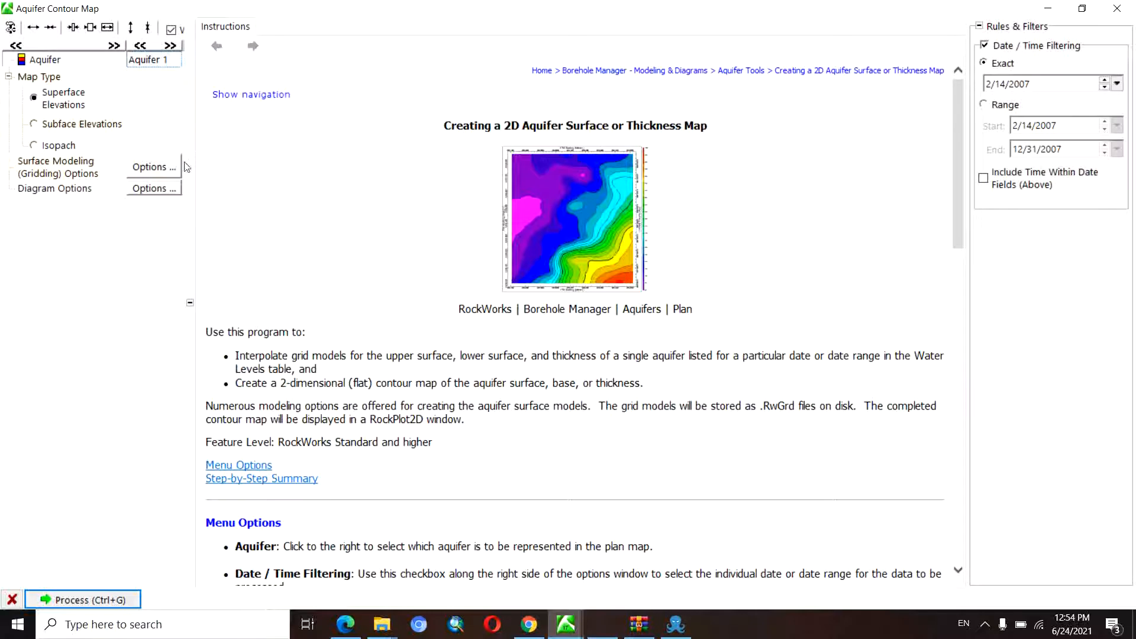
Step: Configure the map's borehole locations to omit log traces and include aquifer data for Aquifer 1
{"action": "left_click", "coordinate": [159, 192]}
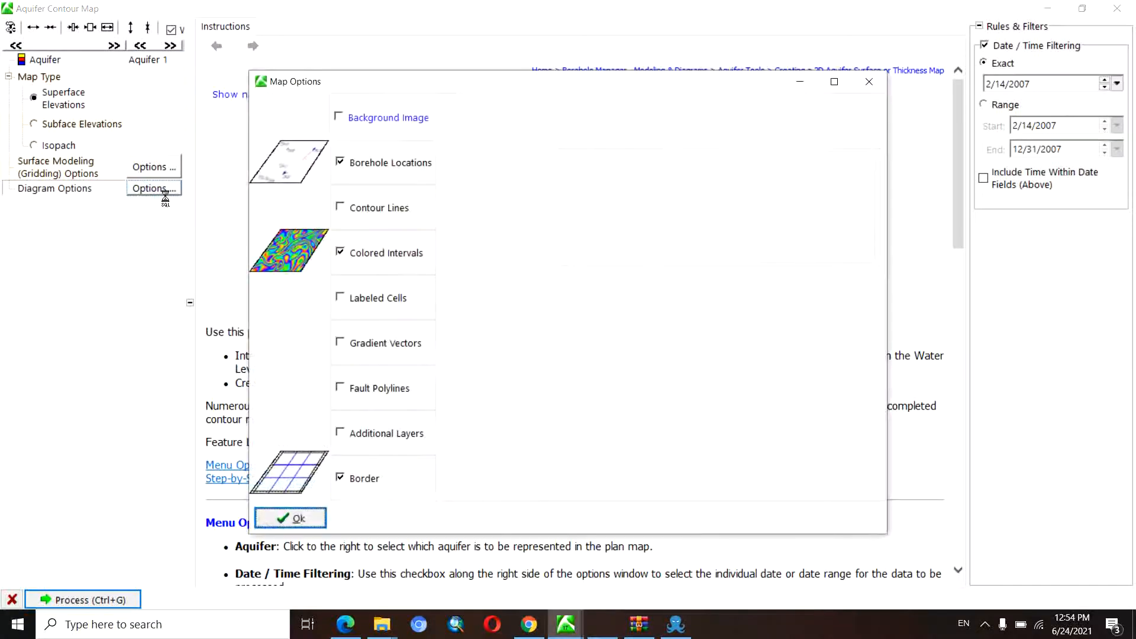
{"action": "left_click", "coordinate": [381, 171]}
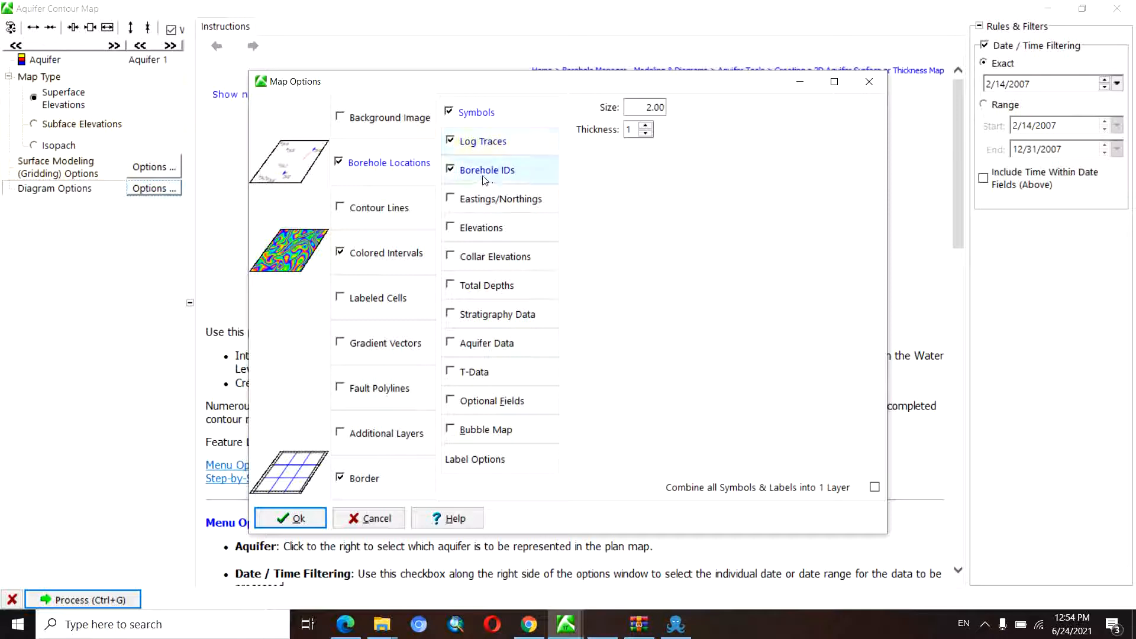
{"action": "left_click", "coordinate": [451, 141]}
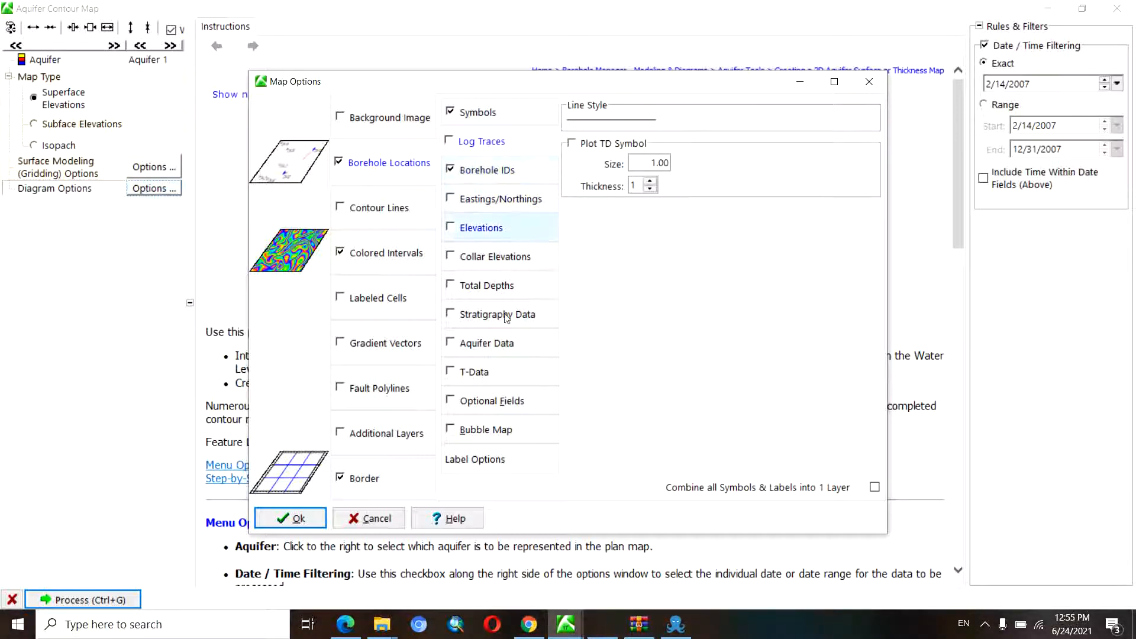
{"action": "left_click", "coordinate": [454, 347]}
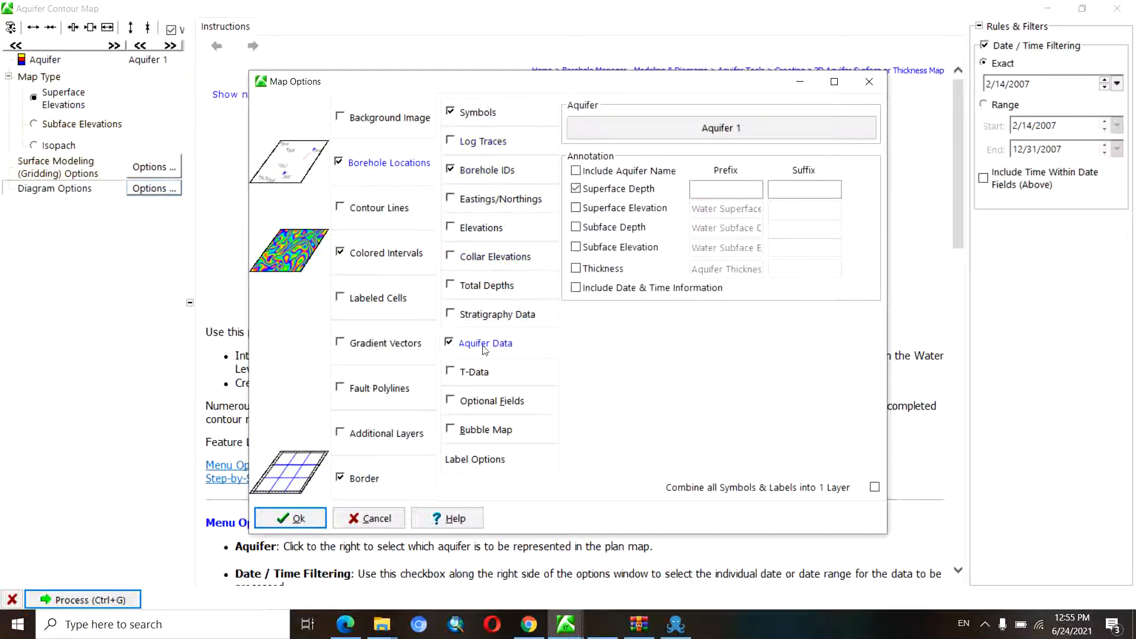
{"action": "left_click", "coordinate": [636, 130]}
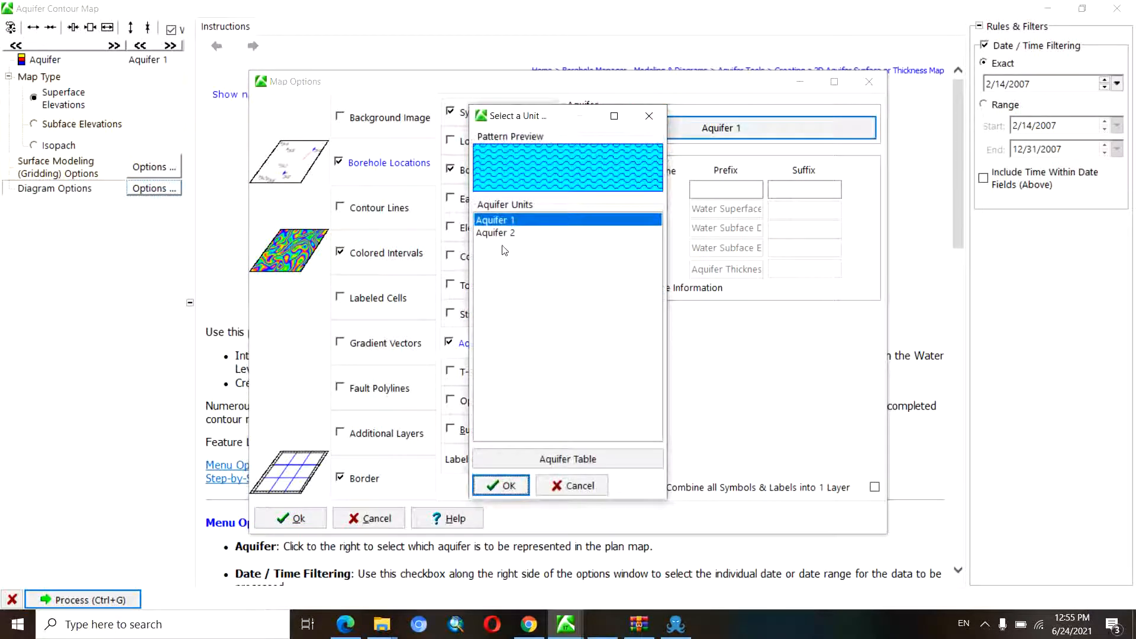
{"action": "left_click", "coordinate": [649, 115]}
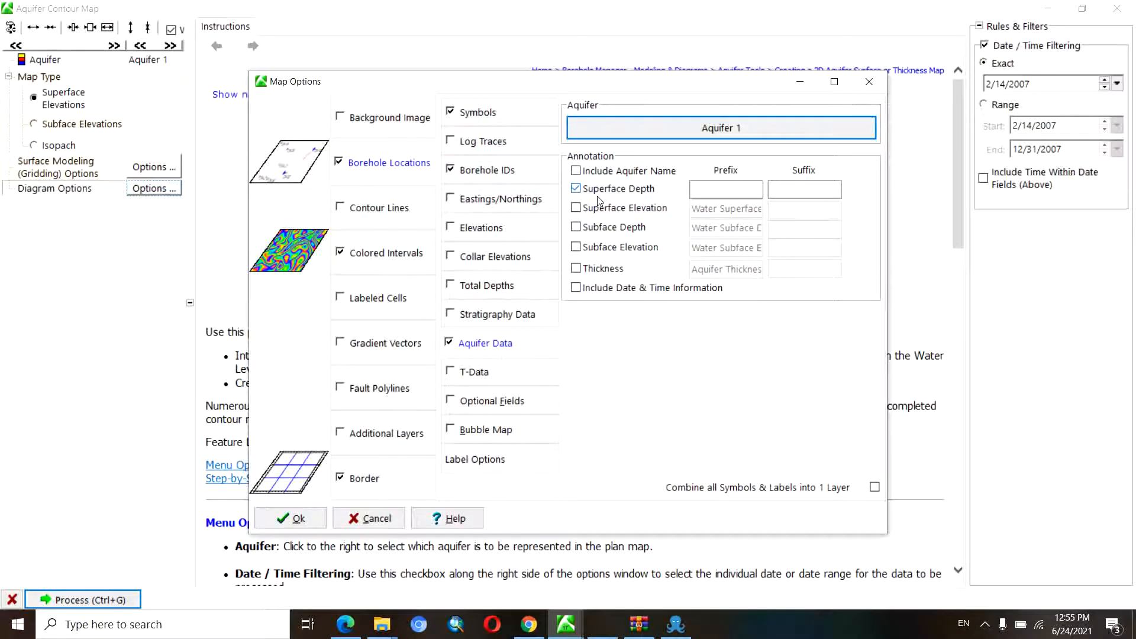
{"action": "left_click", "coordinate": [718, 192]}
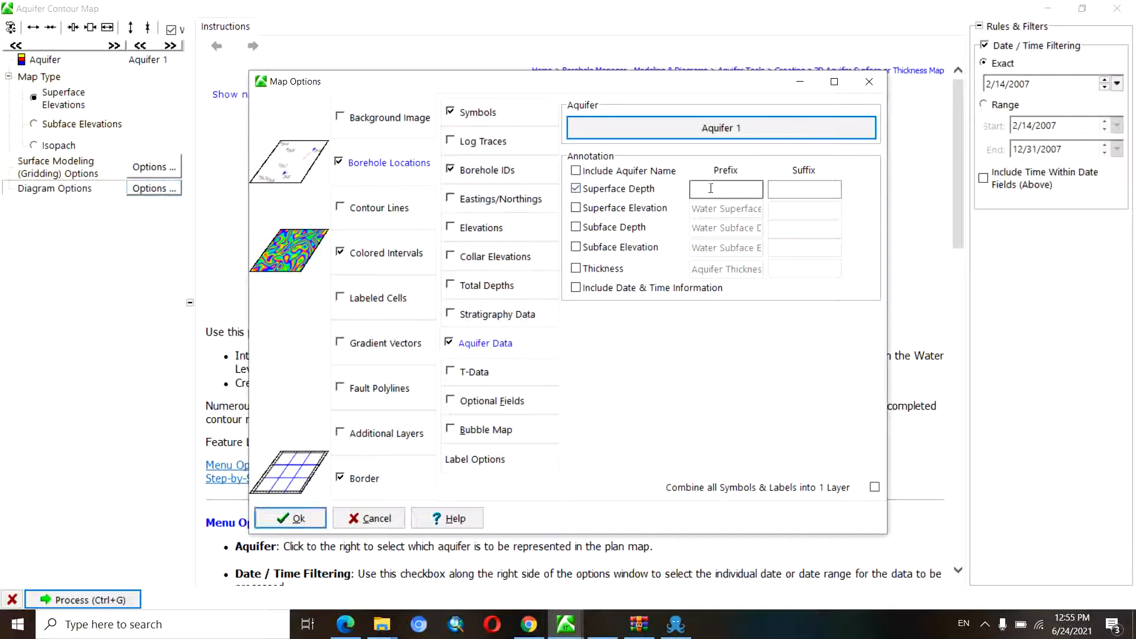
{"action": "left_click", "coordinate": [576, 208]}
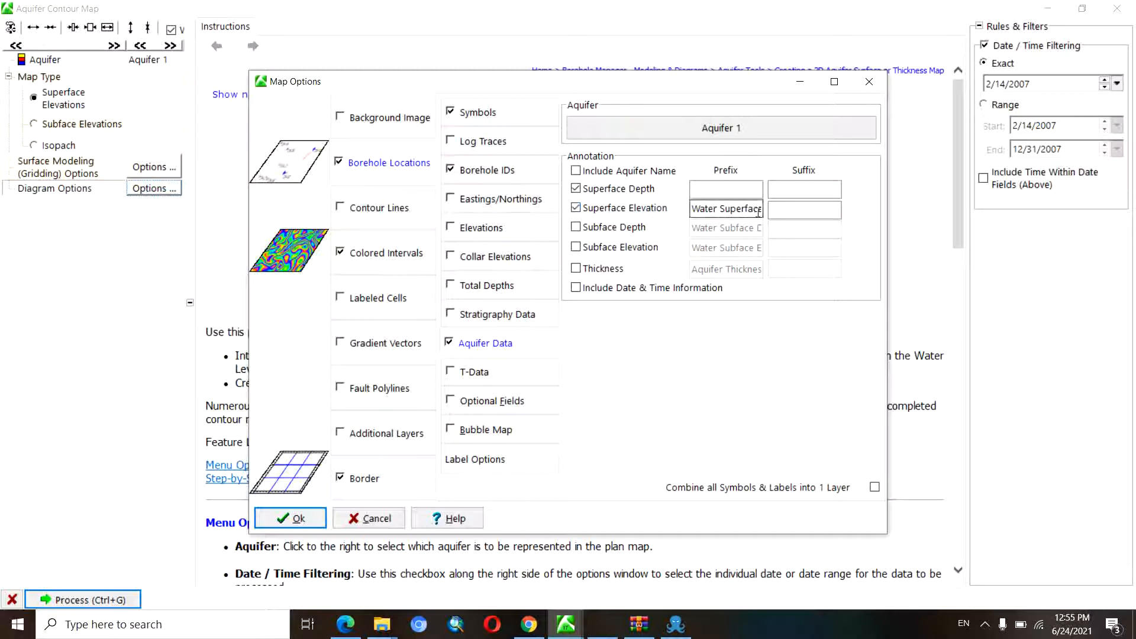
{"action": "left_click_drag", "start_coordinate": [762, 210], "coordinate": [712, 208]}
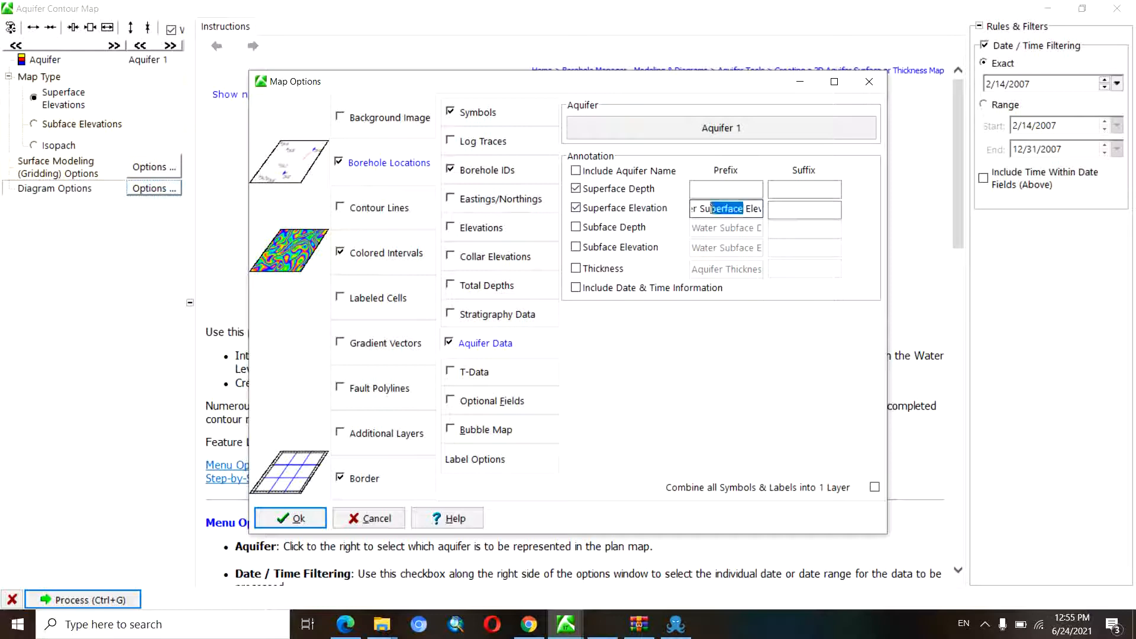
{"action": "left_click", "coordinate": [746, 208]}
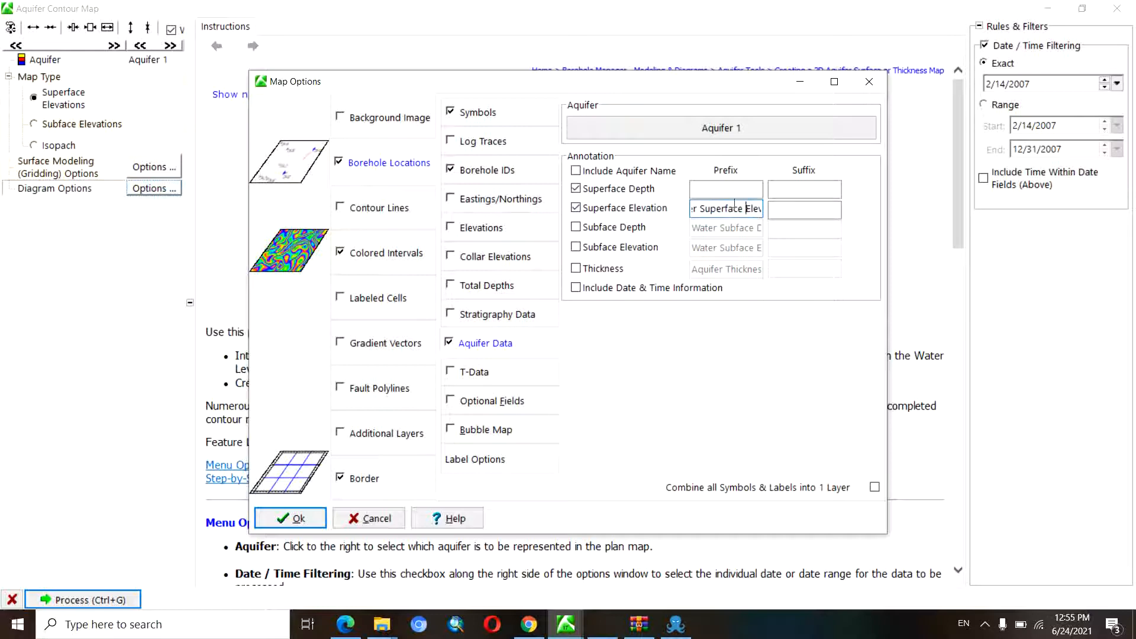
{"action": "left_click", "coordinate": [721, 191]}
{"action": "left_click", "coordinate": [575, 210]}
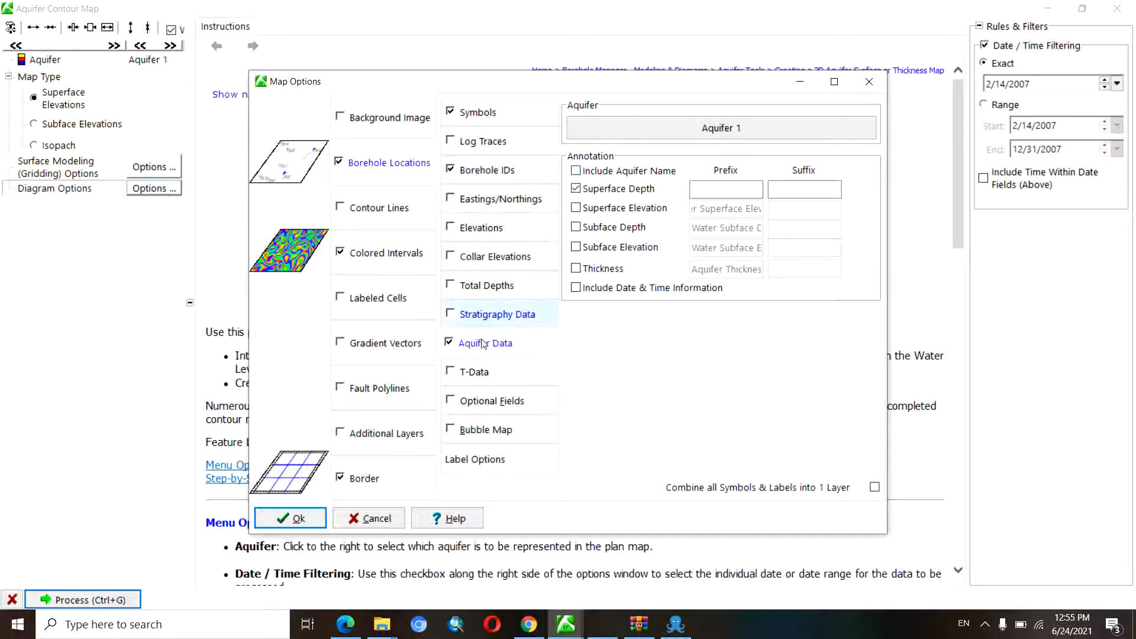
Step: Set the colored intervals to the Hot -> Cold (Dark) two-color scheme and generate the Aquifer 1 map
{"action": "left_click", "coordinate": [372, 255]}
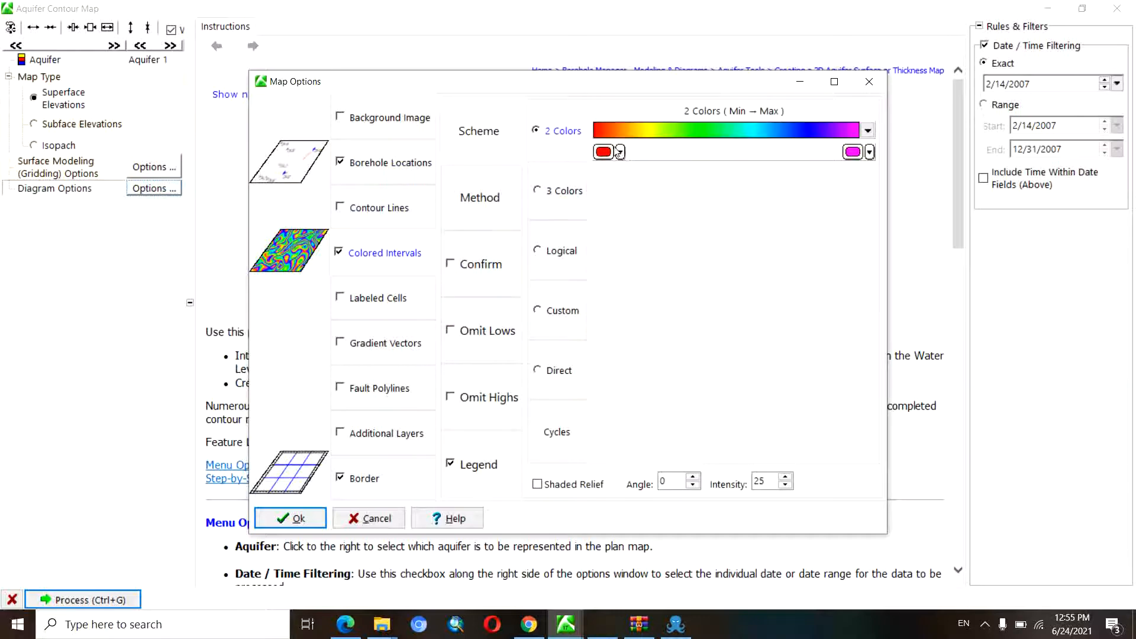
{"action": "left_click", "coordinate": [868, 130]}
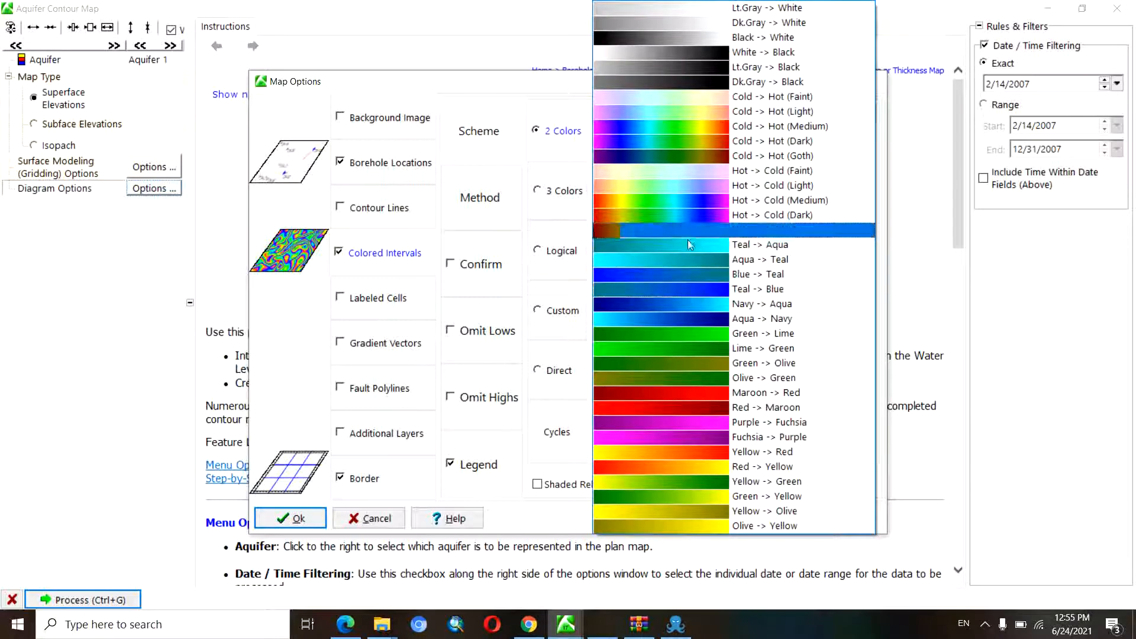
{"action": "left_click", "coordinate": [676, 217]}
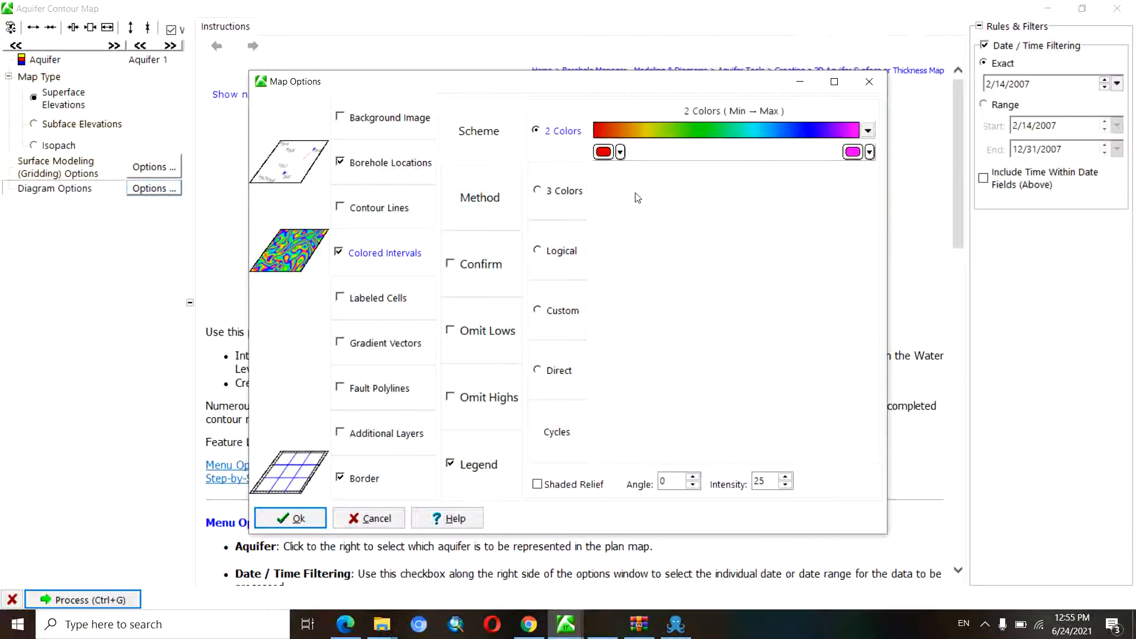
{"action": "left_click", "coordinate": [300, 523]}
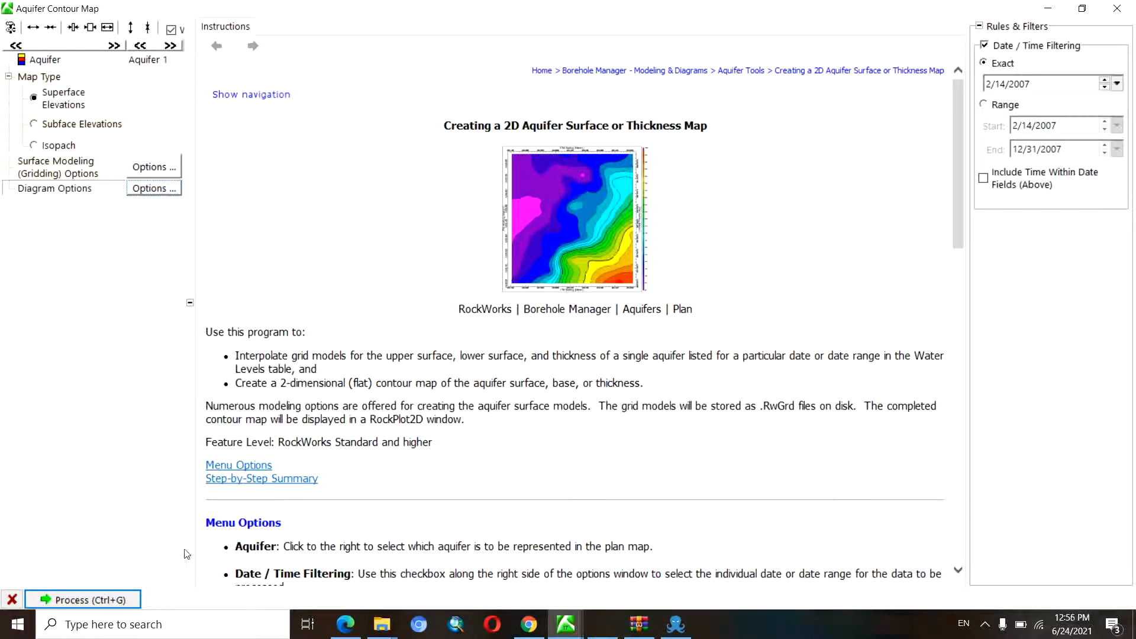
{"action": "left_click", "coordinate": [82, 599]}
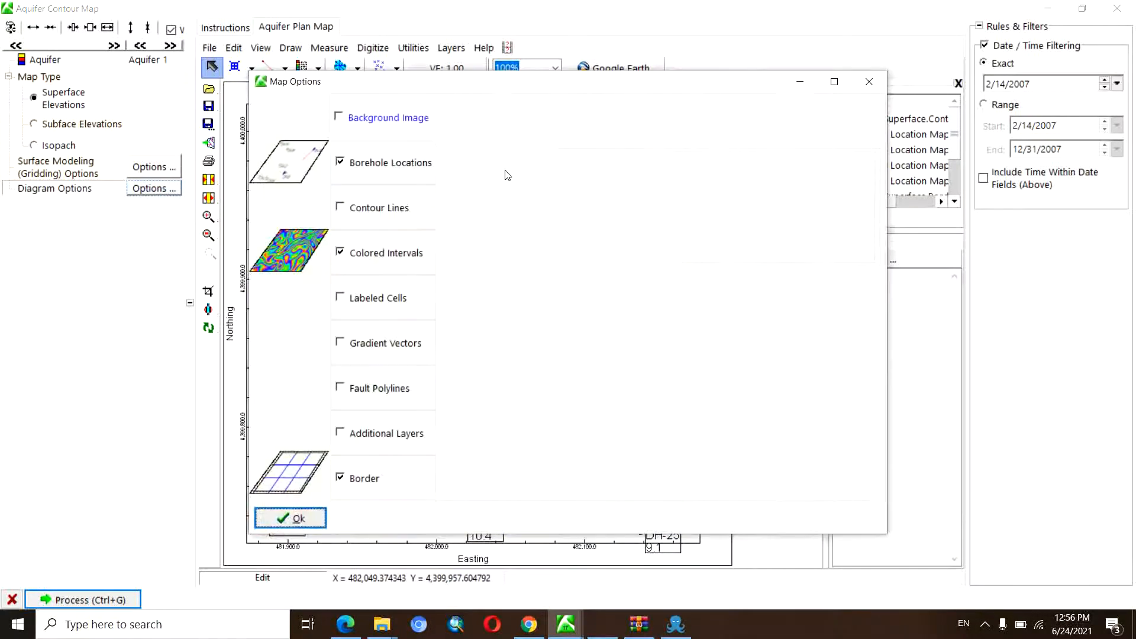
Step: Add contour lines to the aquifer map and regenerate it
{"action": "left_click", "coordinate": [341, 208]}
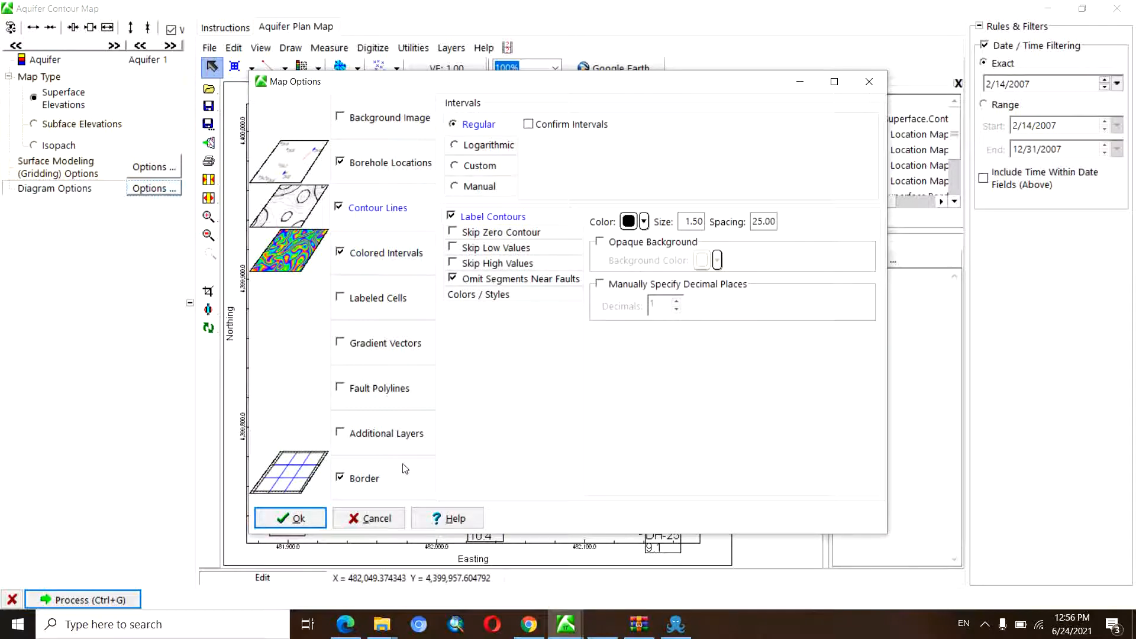
{"action": "left_click", "coordinate": [296, 518]}
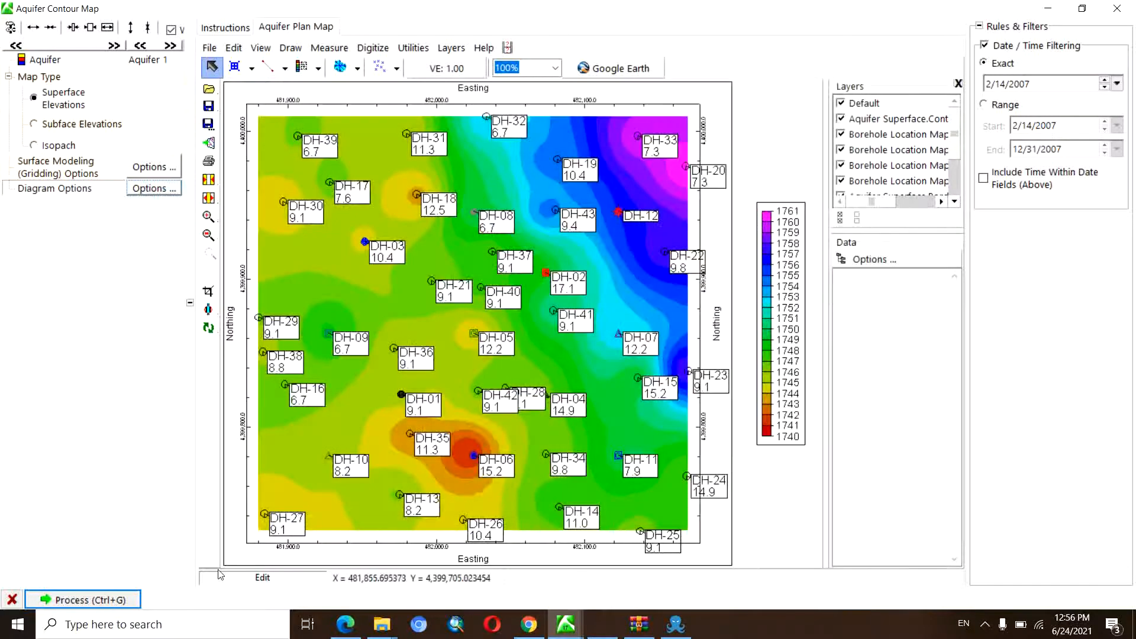
{"action": "left_click", "coordinate": [122, 602]}
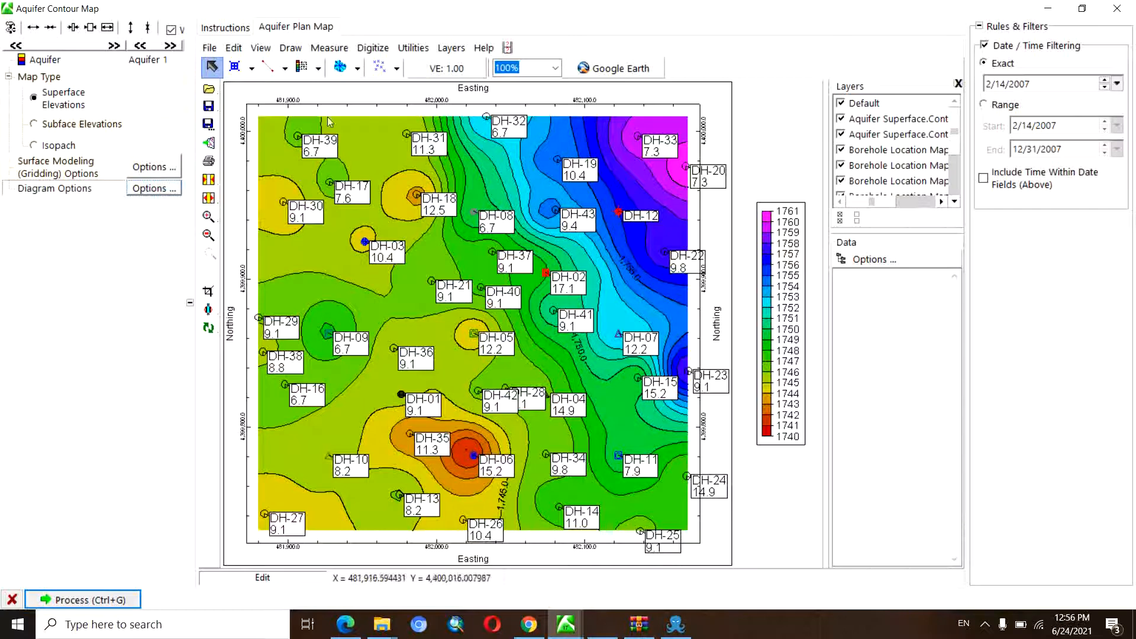
Step: Save the aquifer map in the Rockworks_3 folder as Aquifer01 in RockPlot2D format
{"action": "left_click", "coordinate": [209, 48]}
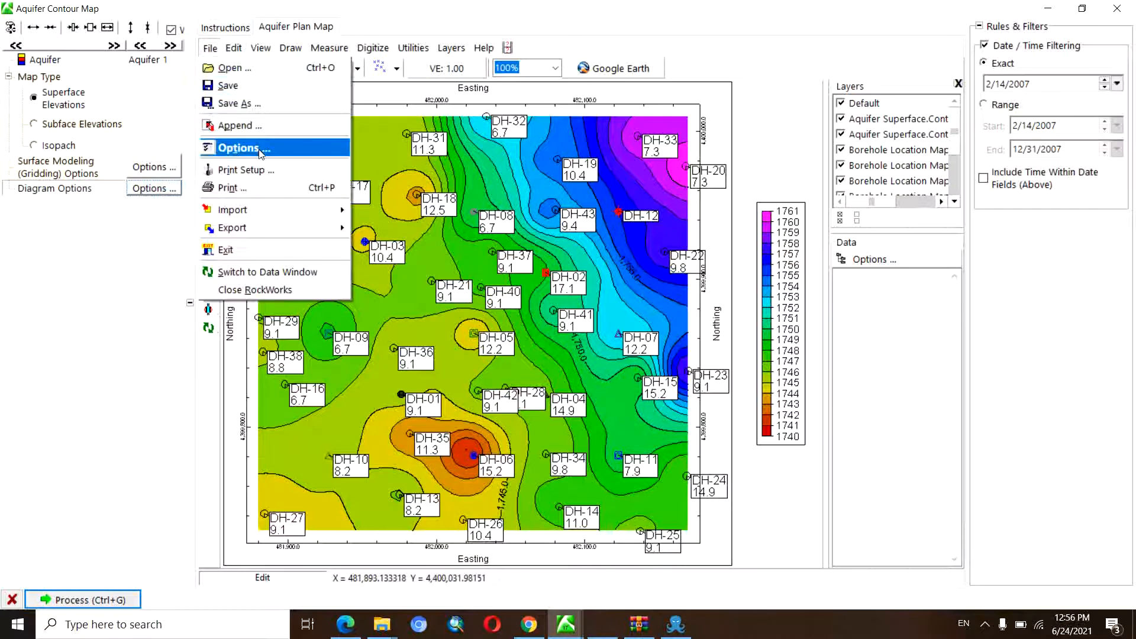
{"action": "left_click", "coordinate": [252, 86]}
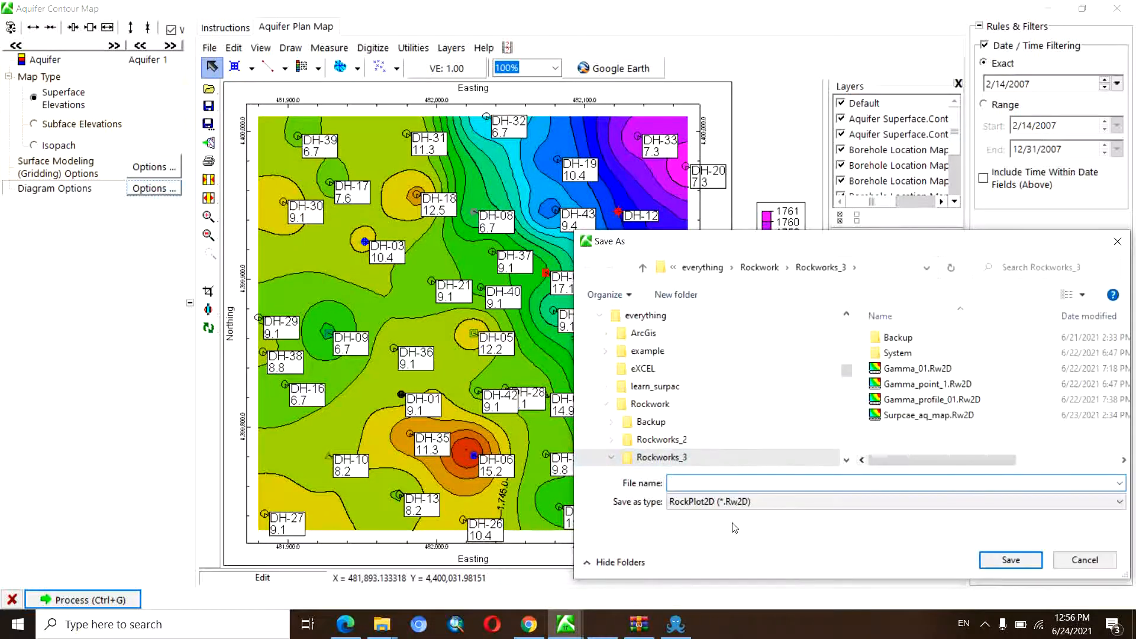
{"action": "type", "text": "Aquif"}
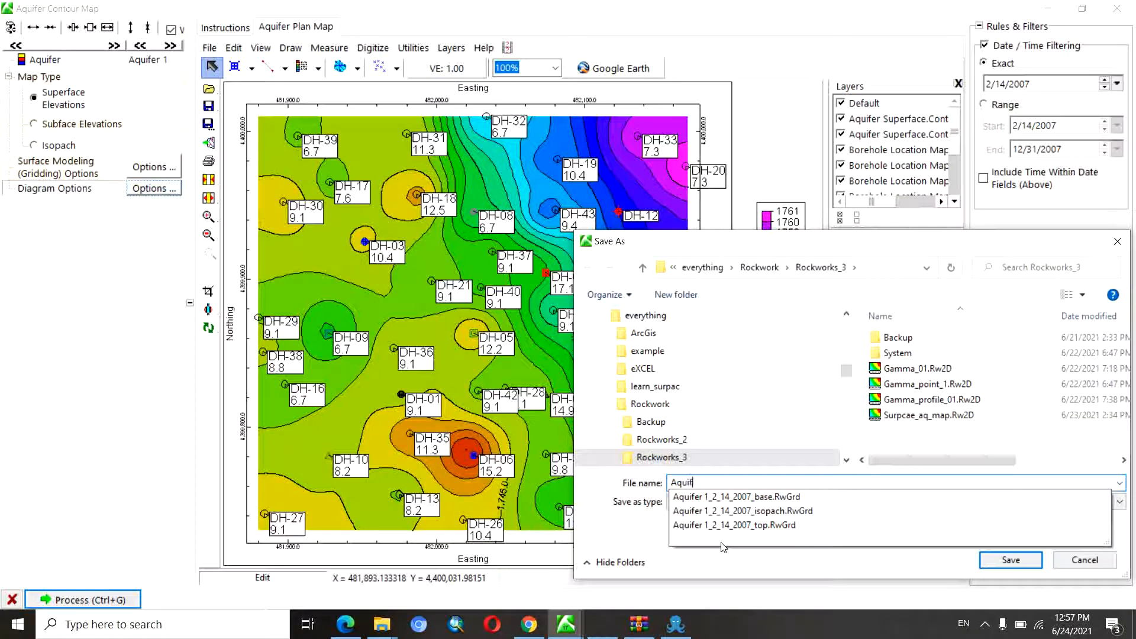
{"action": "type", "text": "er01"}
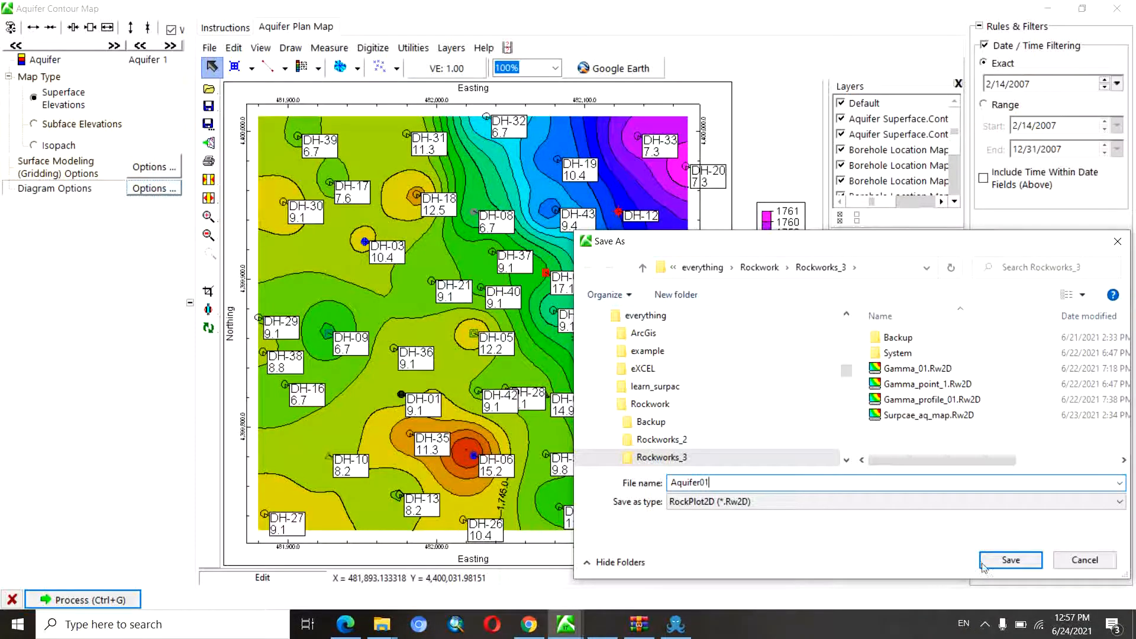
{"action": "left_click", "coordinate": [1010, 560]}
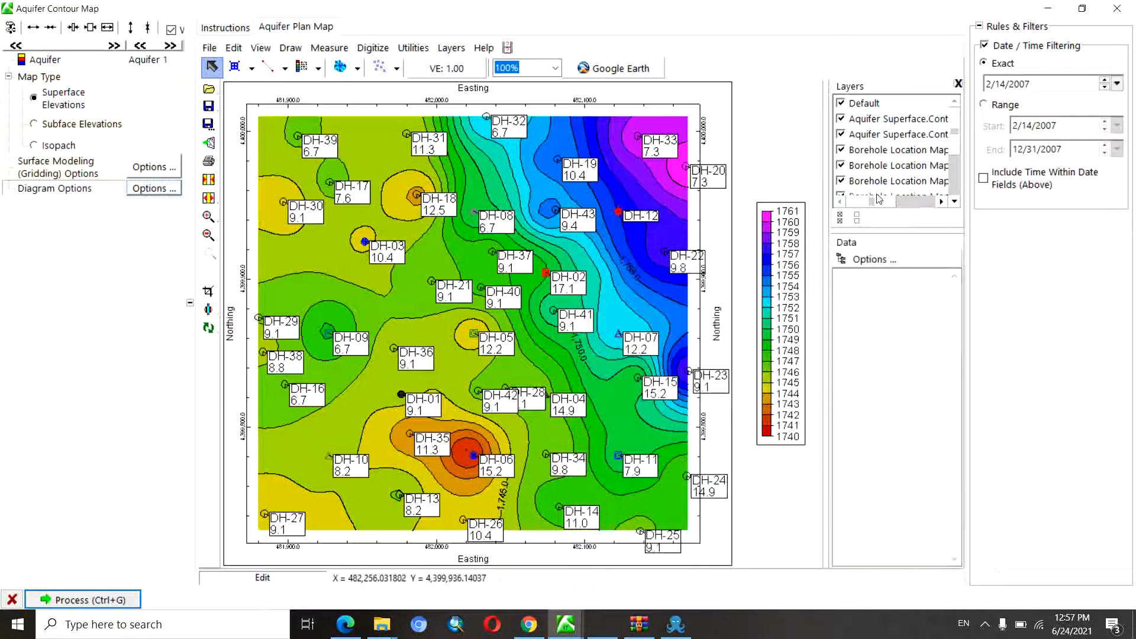
Step: Close the aquifer map window and review the Aquifer 1 base, isopach and top files under the project's grid models
{"action": "left_click", "coordinate": [1120, 9]}
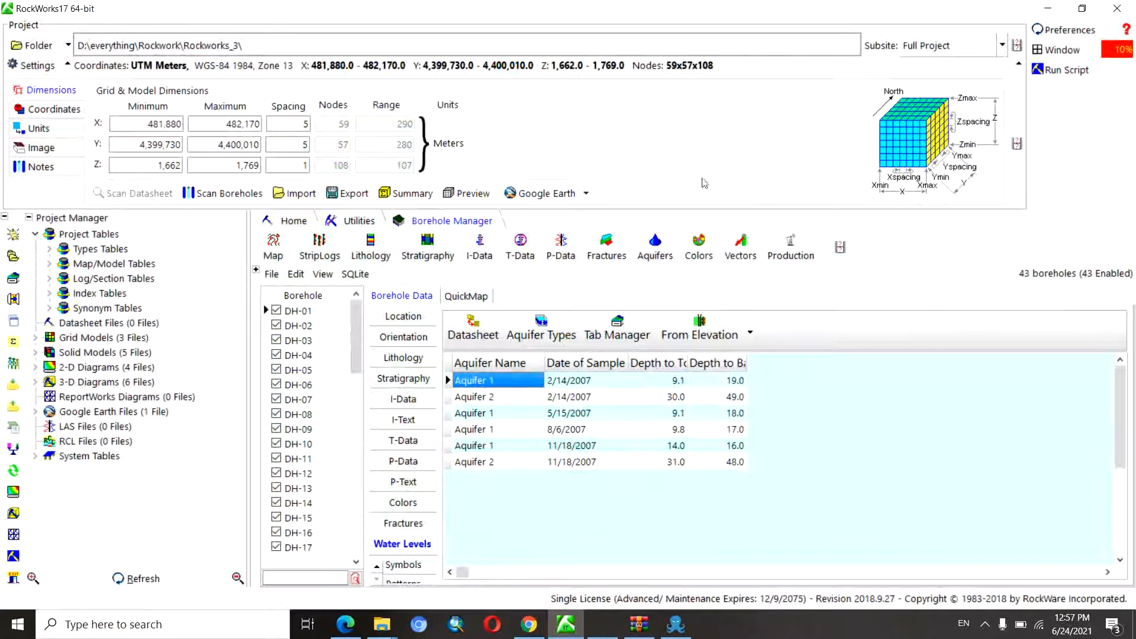
{"action": "left_click", "coordinate": [36, 339]}
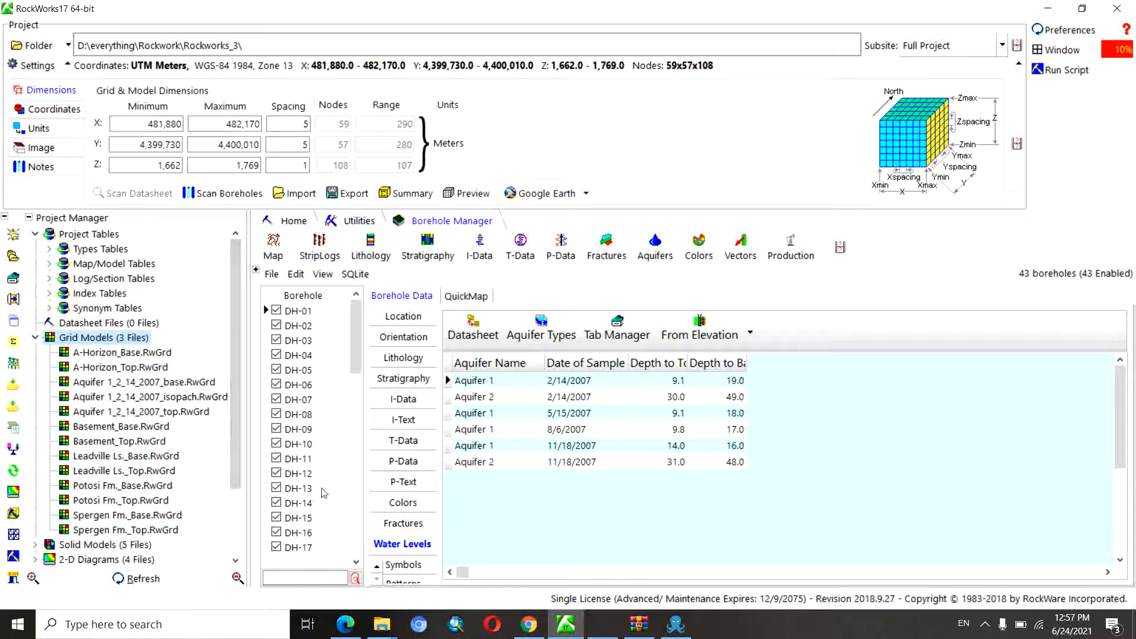
Step: Review borehole DH-01's T-Data table and set up a new T-Data solid model using the Arsenic track
{"action": "left_click", "coordinate": [408, 442]}
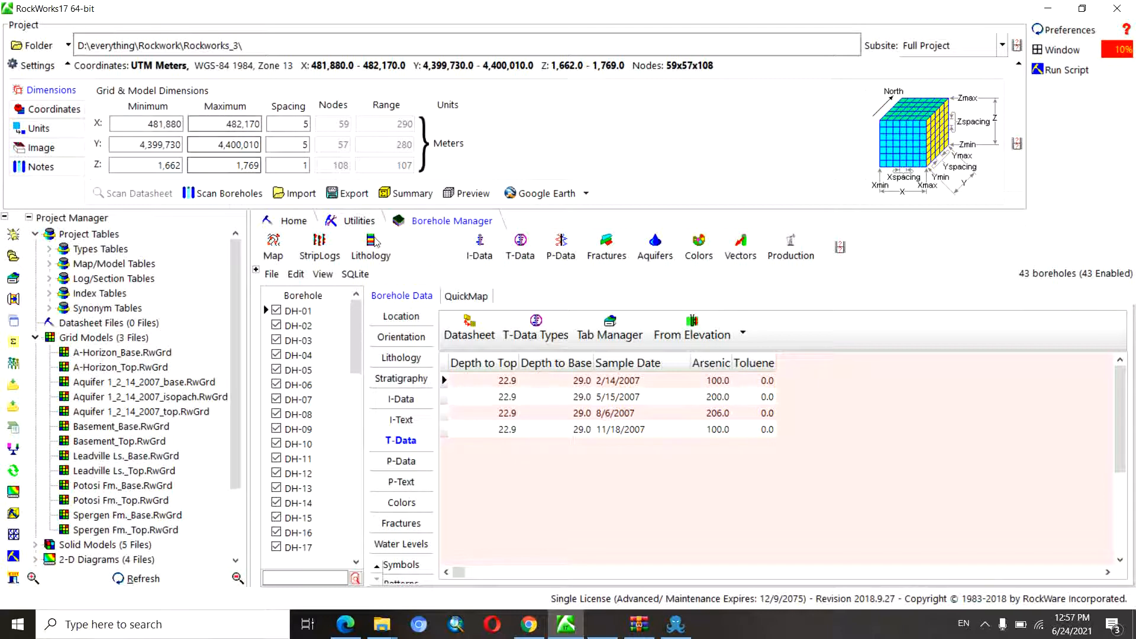
{"action": "left_click", "coordinate": [519, 252]}
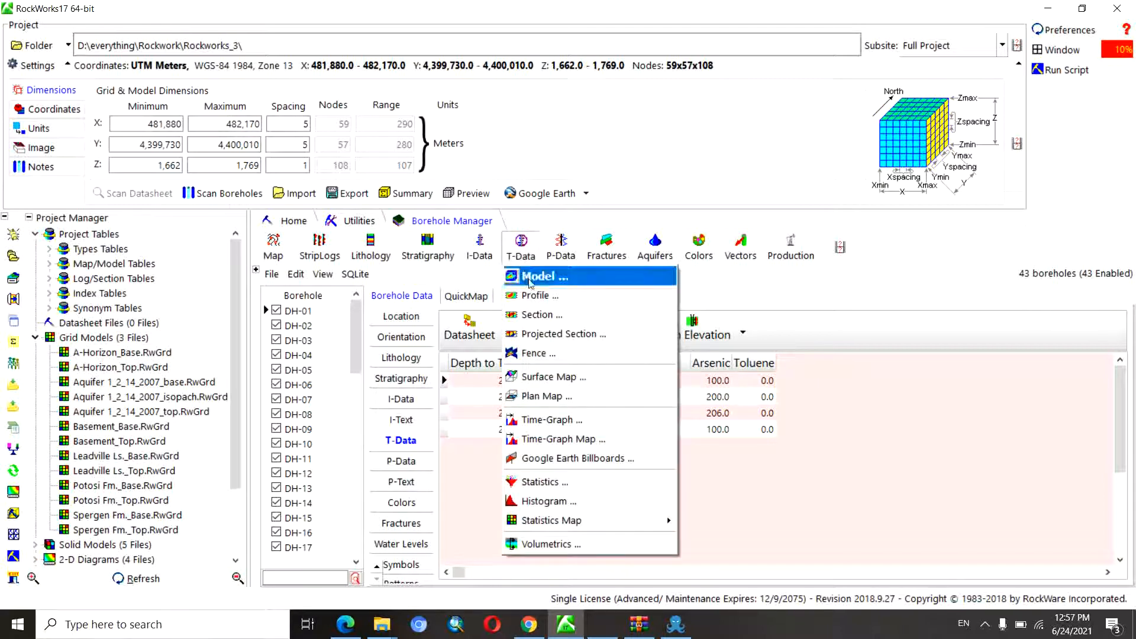
{"action": "left_click", "coordinate": [531, 279]}
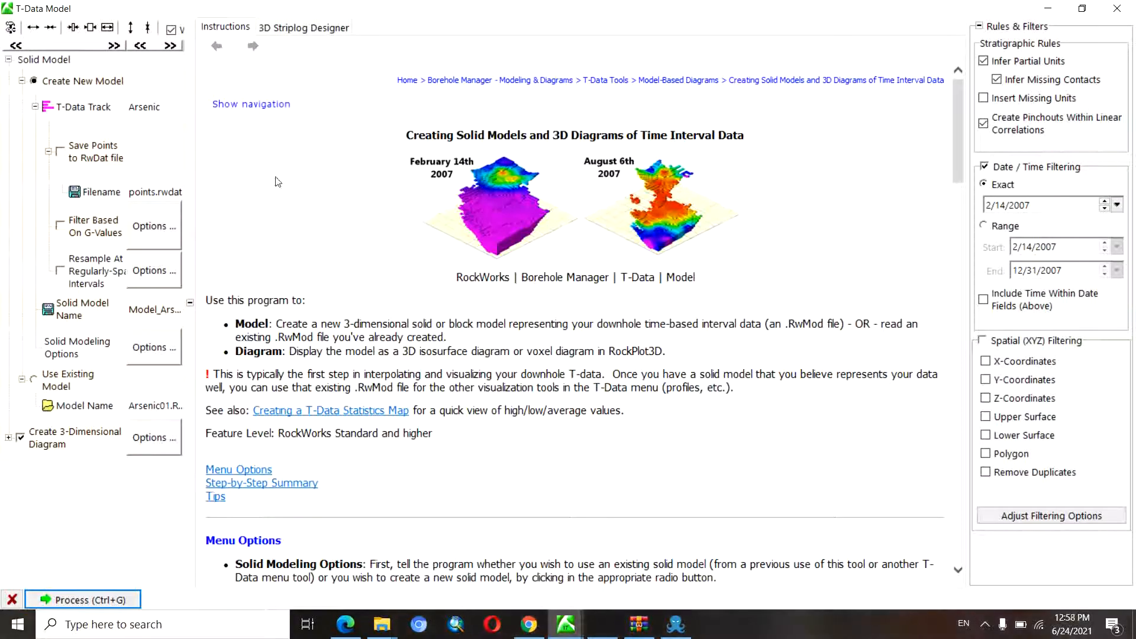
{"action": "left_click", "coordinate": [168, 116]}
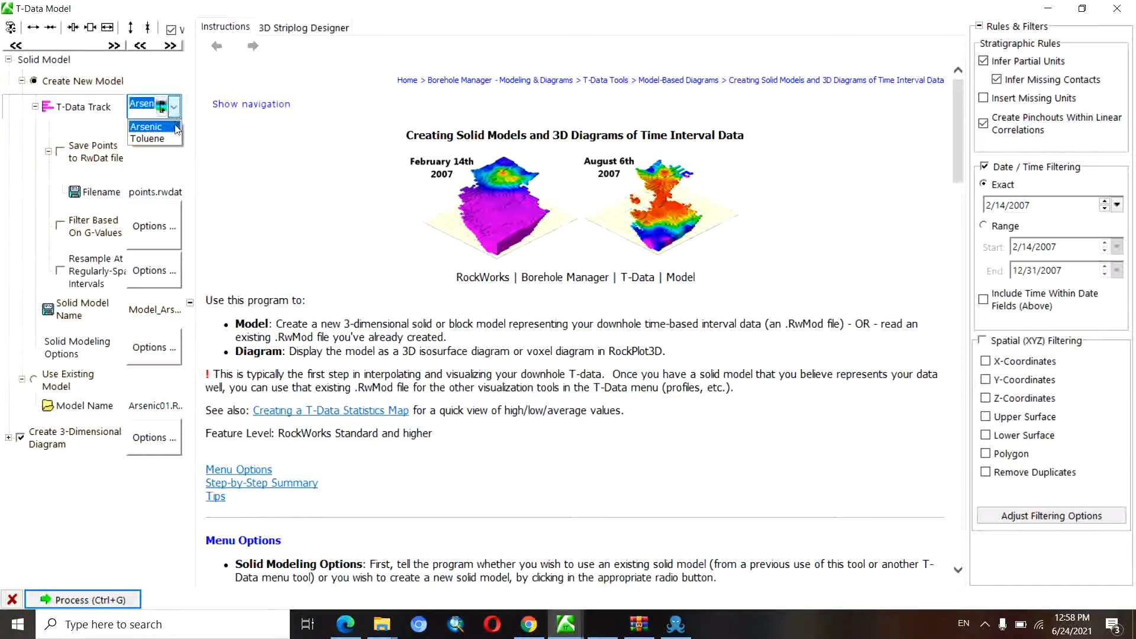
{"action": "left_click", "coordinate": [174, 125]}
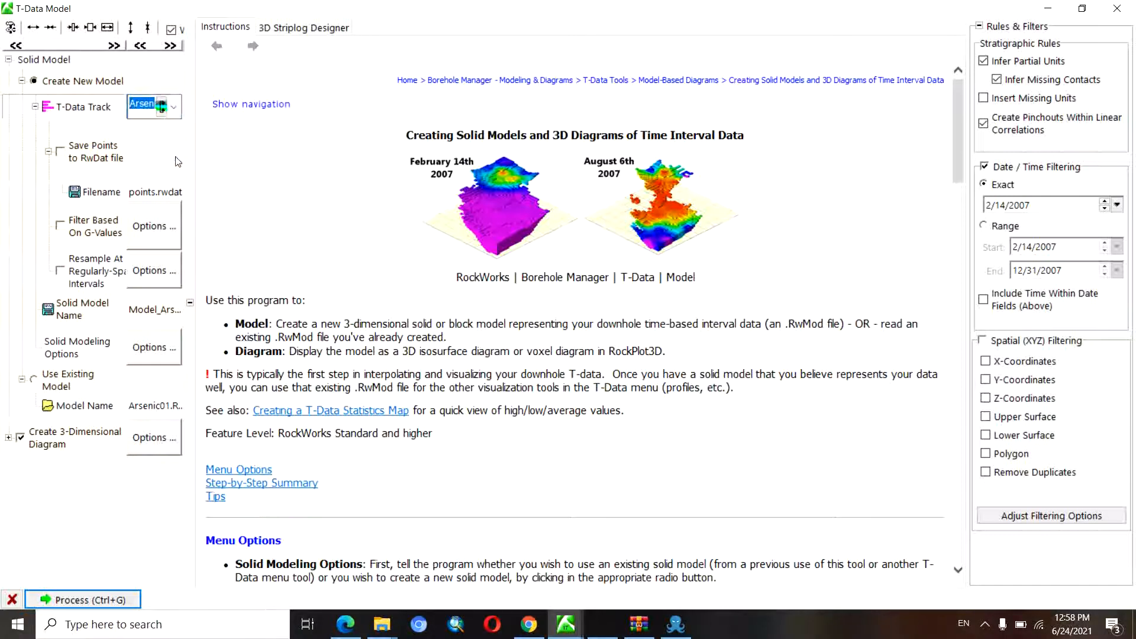
Step: Name the new solid model file Model_Arsenic01.RwMod in the Rockworks_3 folder
{"action": "left_click", "coordinate": [172, 310]}
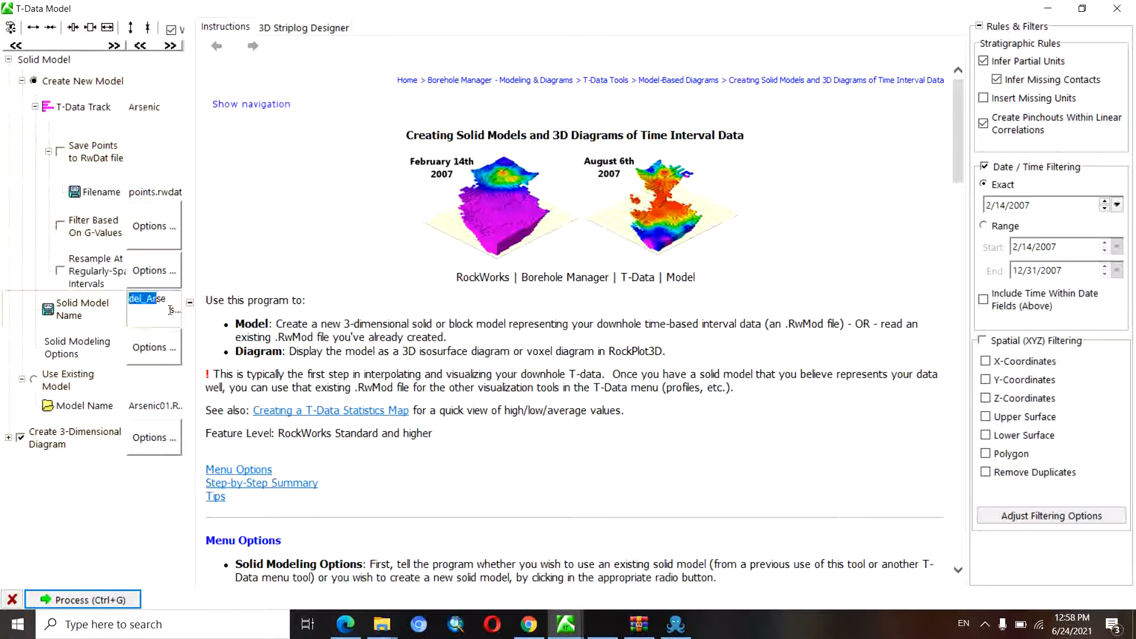
{"action": "left_click", "coordinate": [175, 312]}
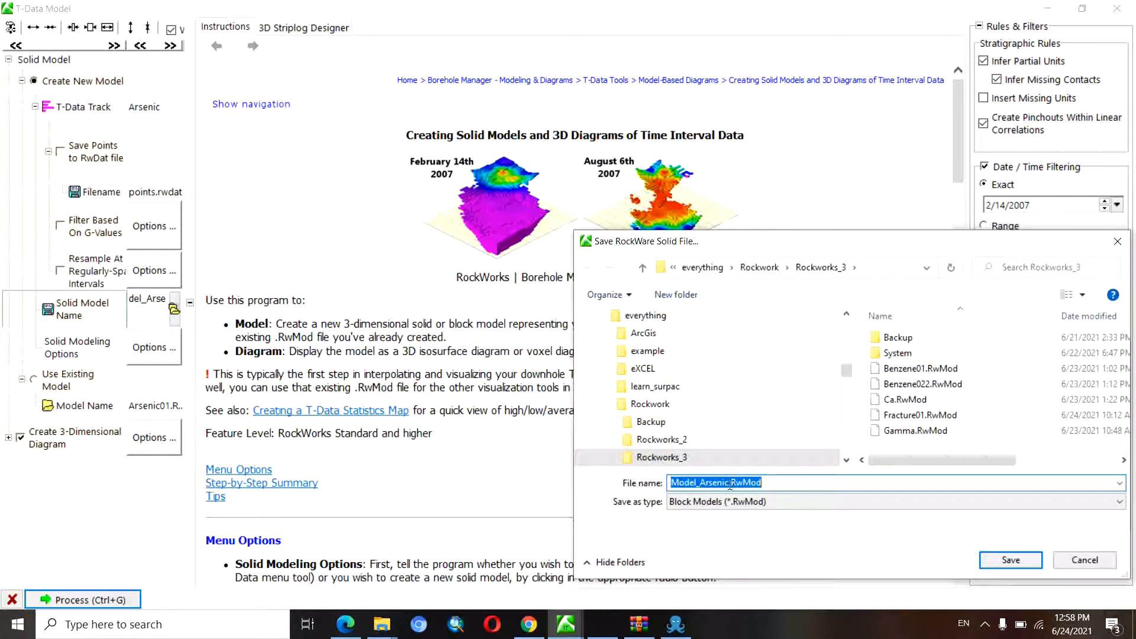
{"action": "left_click", "coordinate": [729, 483]}
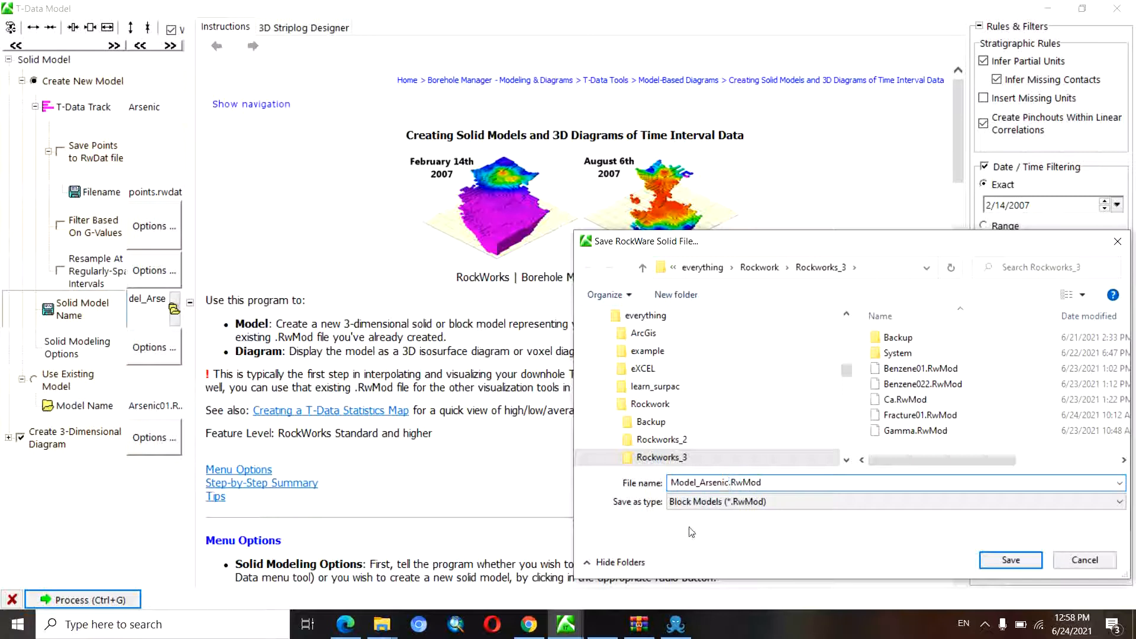
{"action": "type", "text": "01"}
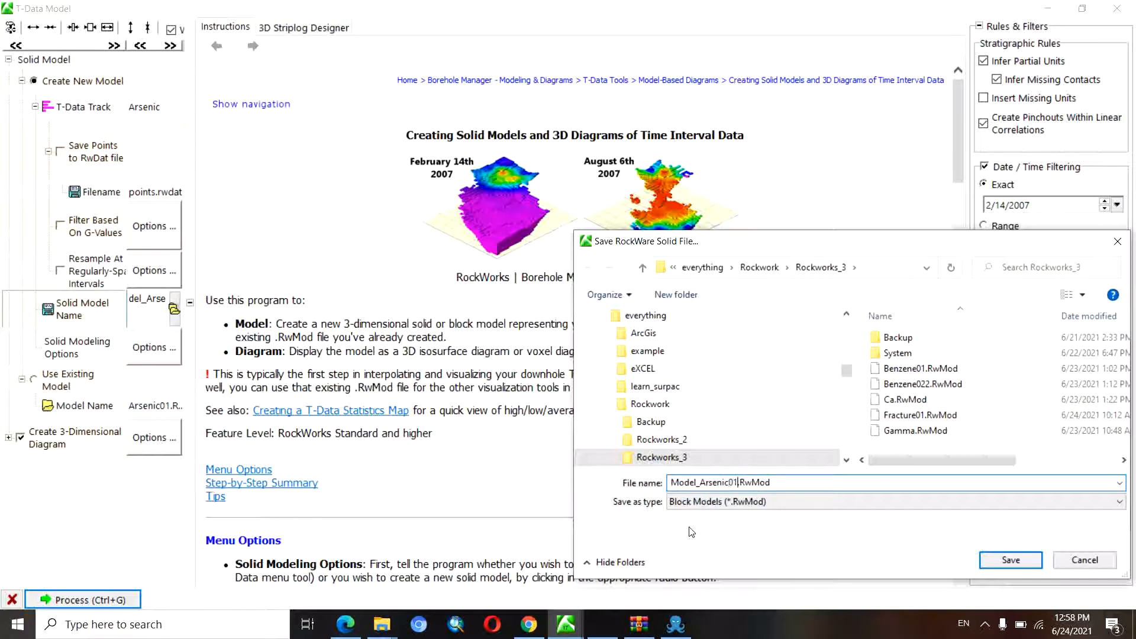
{"action": "left_click", "coordinate": [1011, 561]}
Step: Set the solid modeling algorithm to IDW - Advanced with the All Points search method
{"action": "left_click", "coordinate": [155, 348]}
{"action": "left_click", "coordinate": [159, 352]}
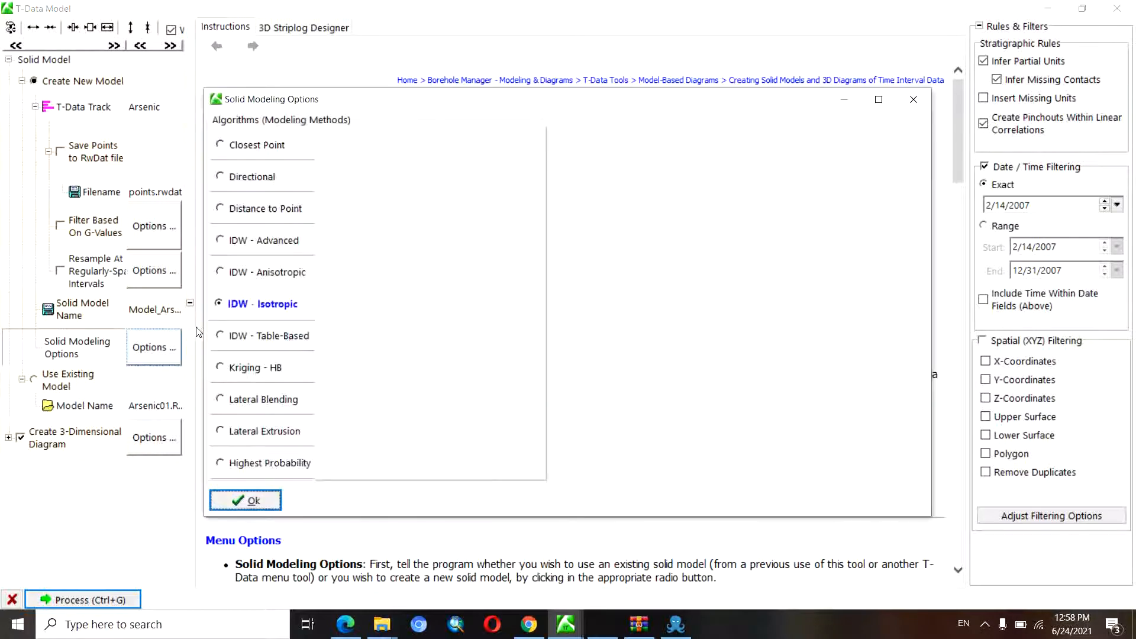
{"action": "left_click", "coordinate": [220, 241]}
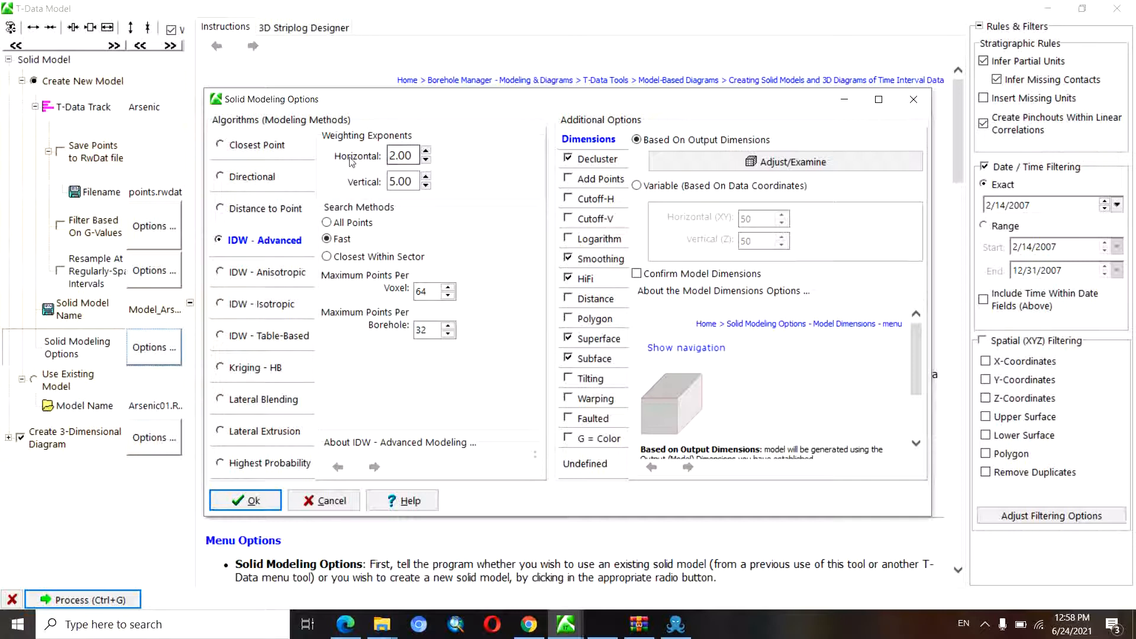
{"action": "left_click", "coordinate": [392, 182]}
{"action": "left_click", "coordinate": [327, 225]}
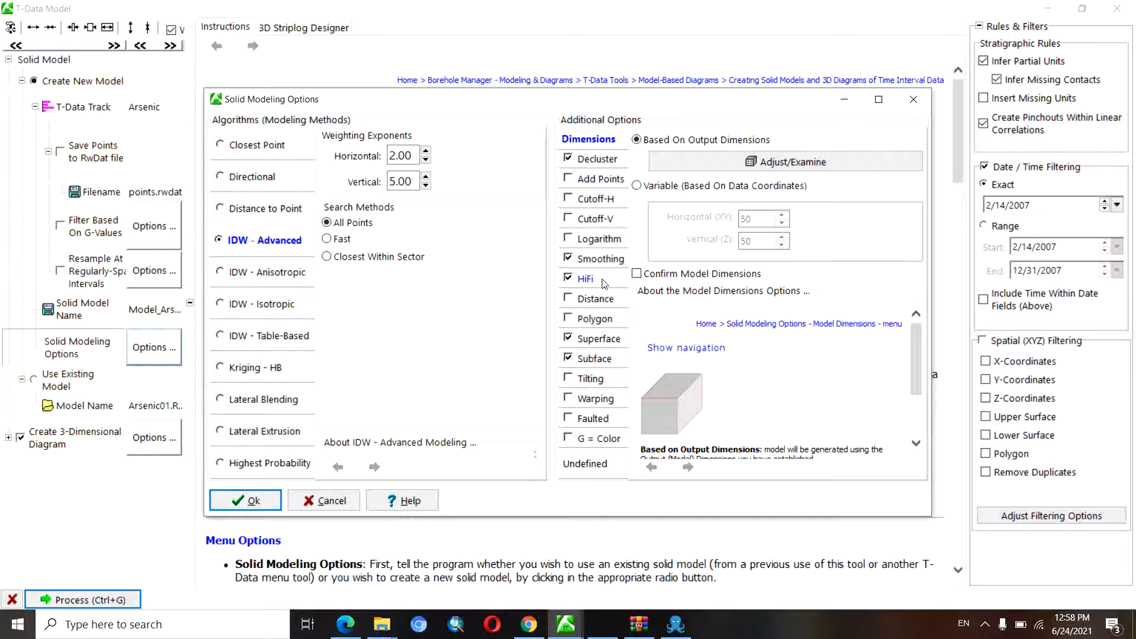
Step: Set the Superface filter to a manual, user-defined grid model using Aquifer 1_2_14_2007_top.RwGrd
{"action": "left_click", "coordinate": [595, 342]}
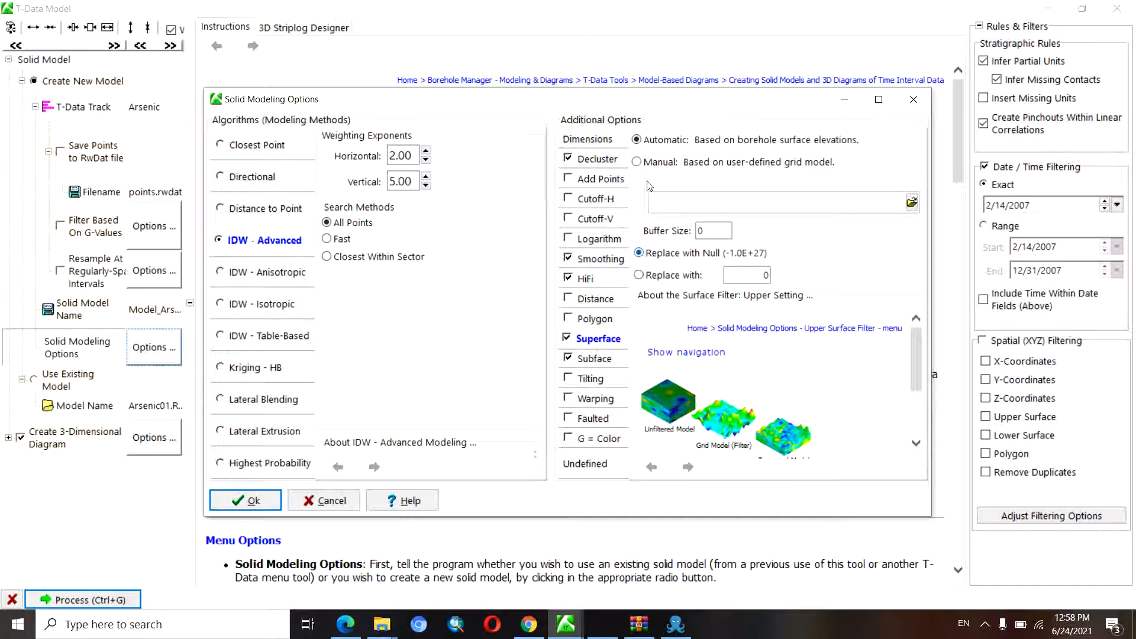
{"action": "left_click", "coordinate": [638, 162]}
{"action": "left_click", "coordinate": [912, 204]}
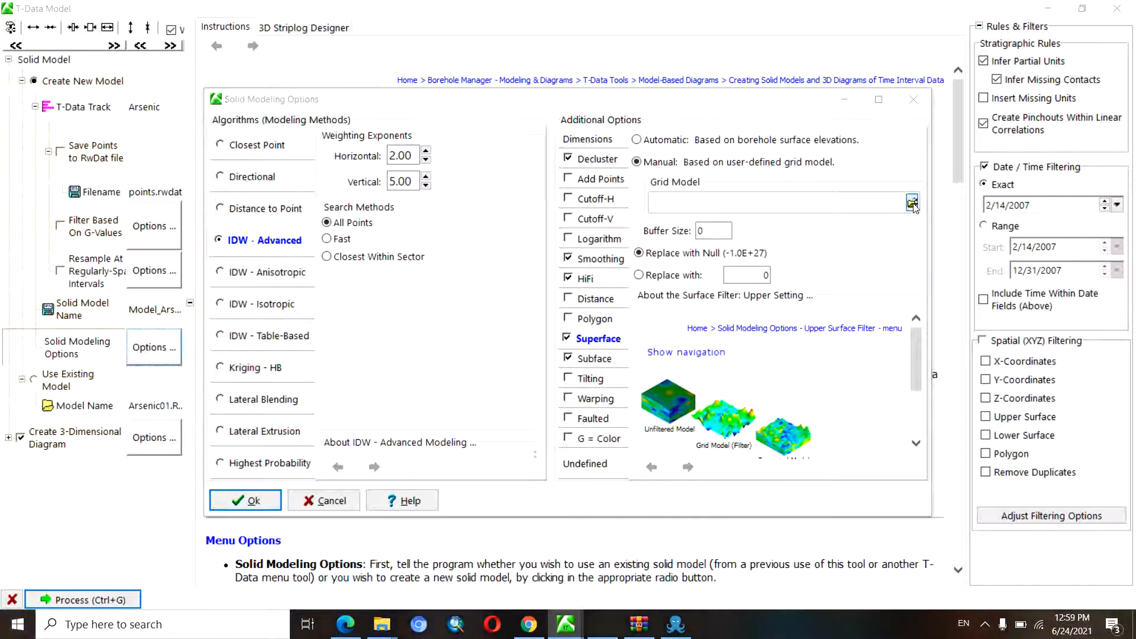
{"action": "left_click_drag", "start_coordinate": [873, 239], "coordinate": [686, 219]}
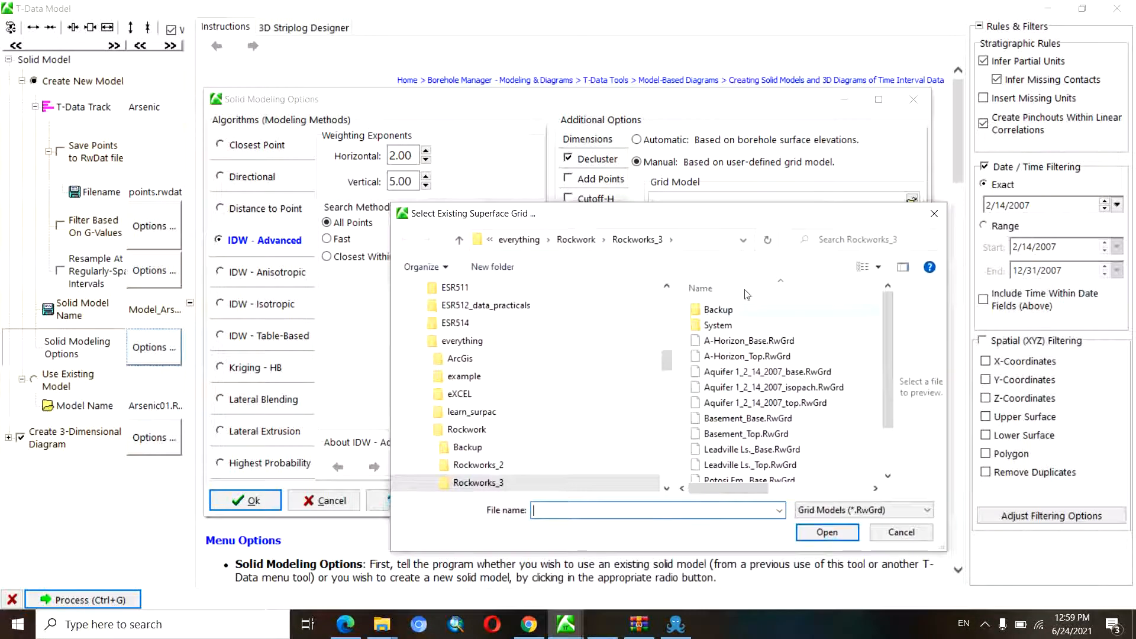
{"action": "left_click", "coordinate": [808, 406]}
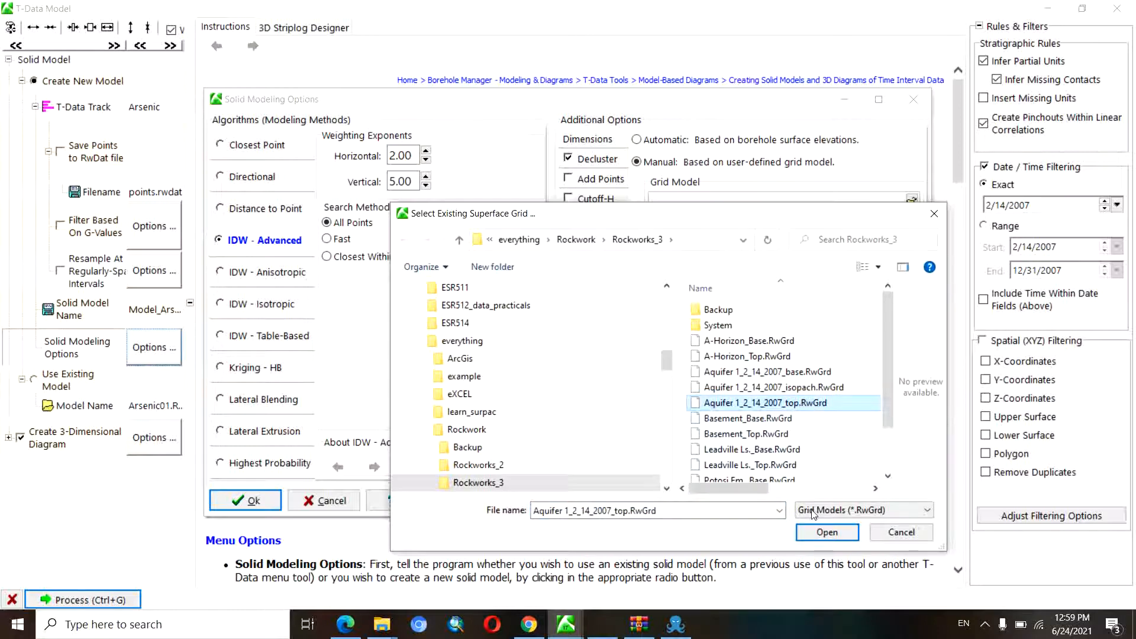
{"action": "left_click", "coordinate": [816, 532]}
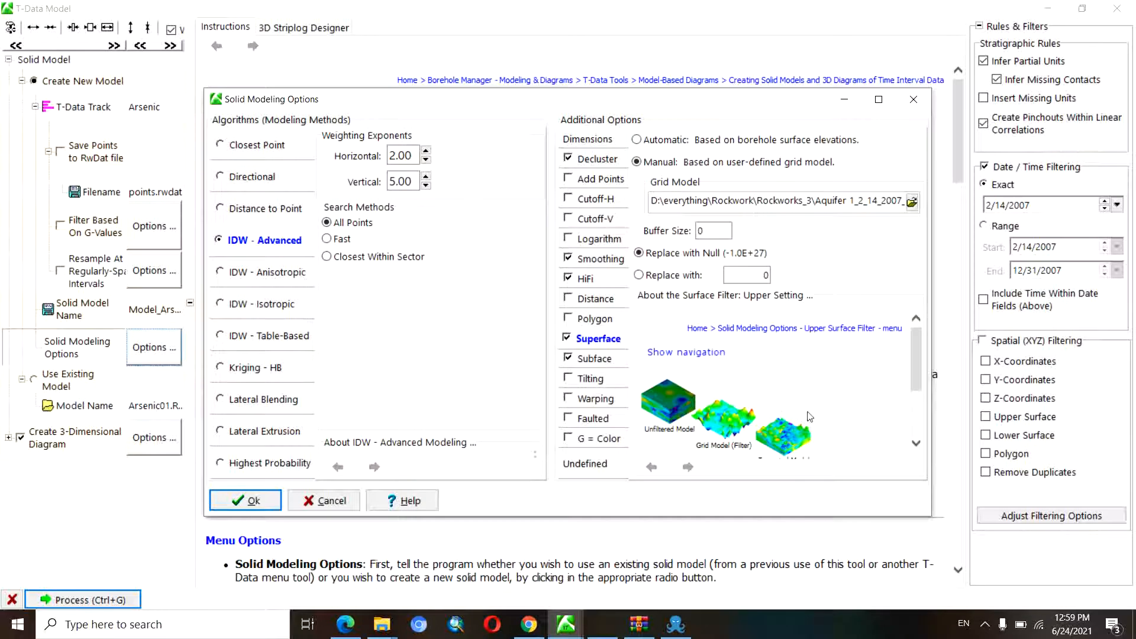
Step: Set the Subface filter to a manual, user-defined grid model using Basement_Base.RwGrd
{"action": "left_click", "coordinate": [610, 361]}
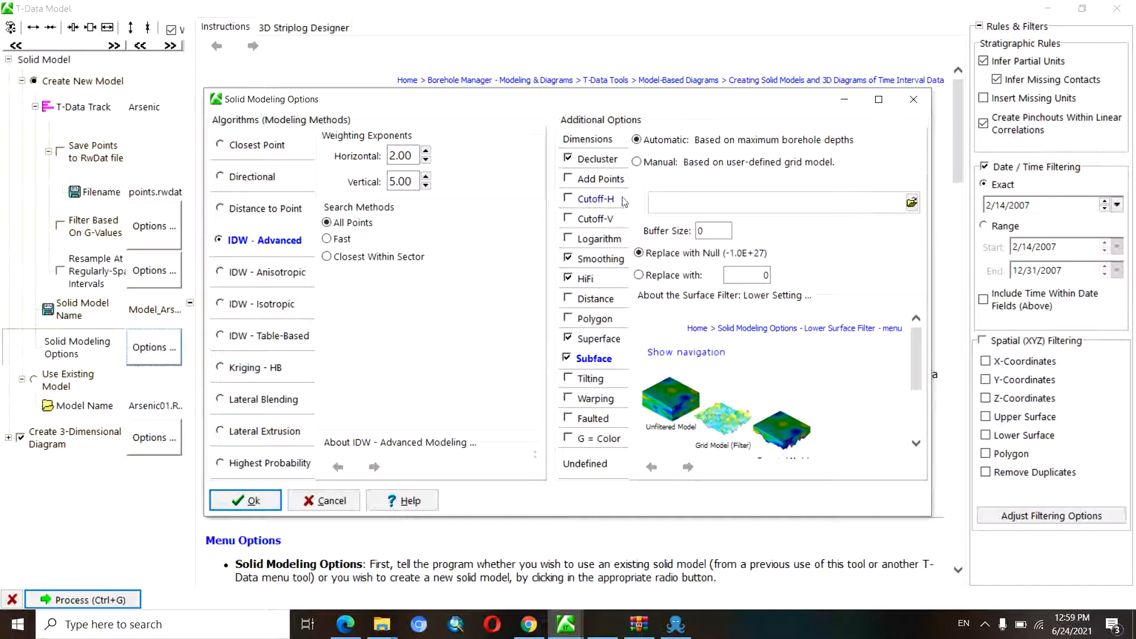
{"action": "left_click", "coordinate": [636, 161]}
{"action": "left_click", "coordinate": [912, 203]}
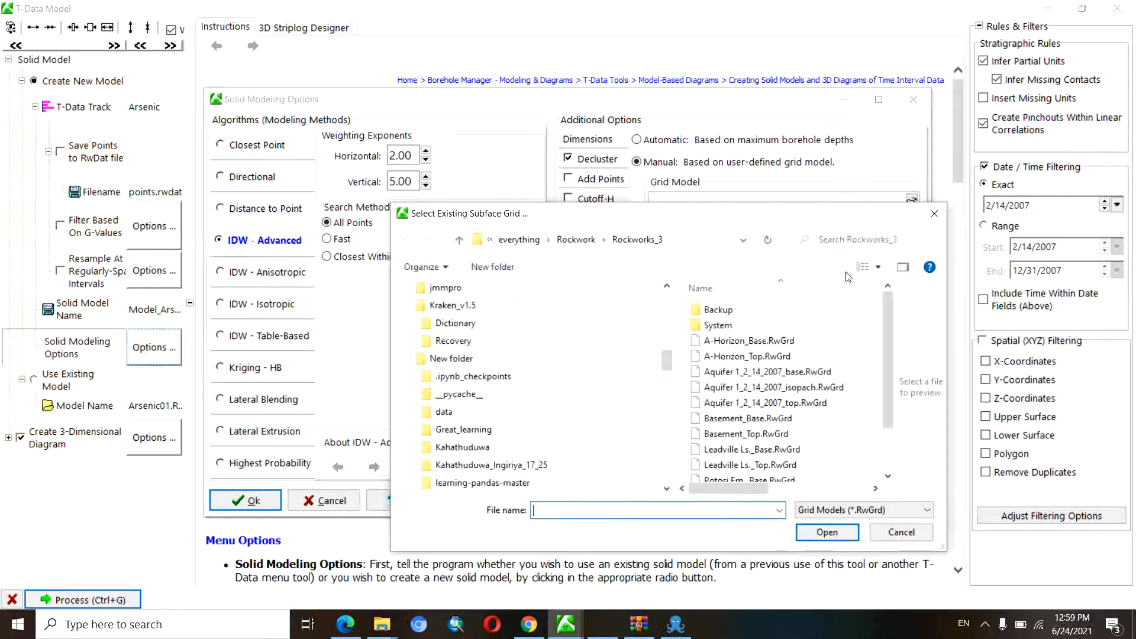
{"action": "scroll", "coordinate": [886, 327], "scroll_direction": "down", "scroll_amount": 1}
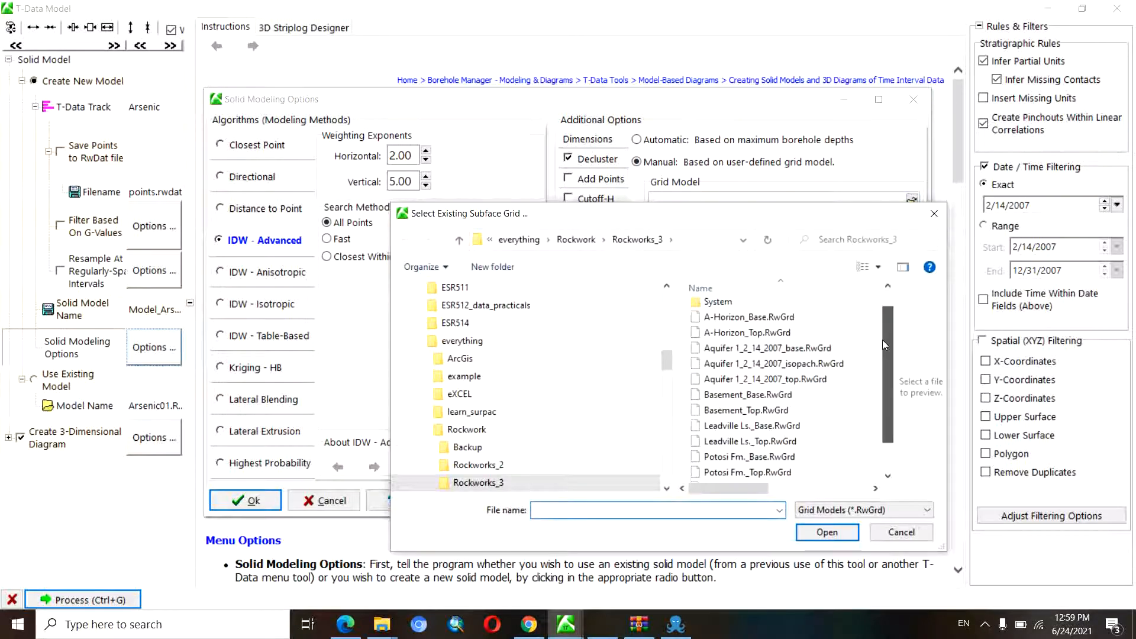
{"action": "left_click", "coordinate": [788, 414]}
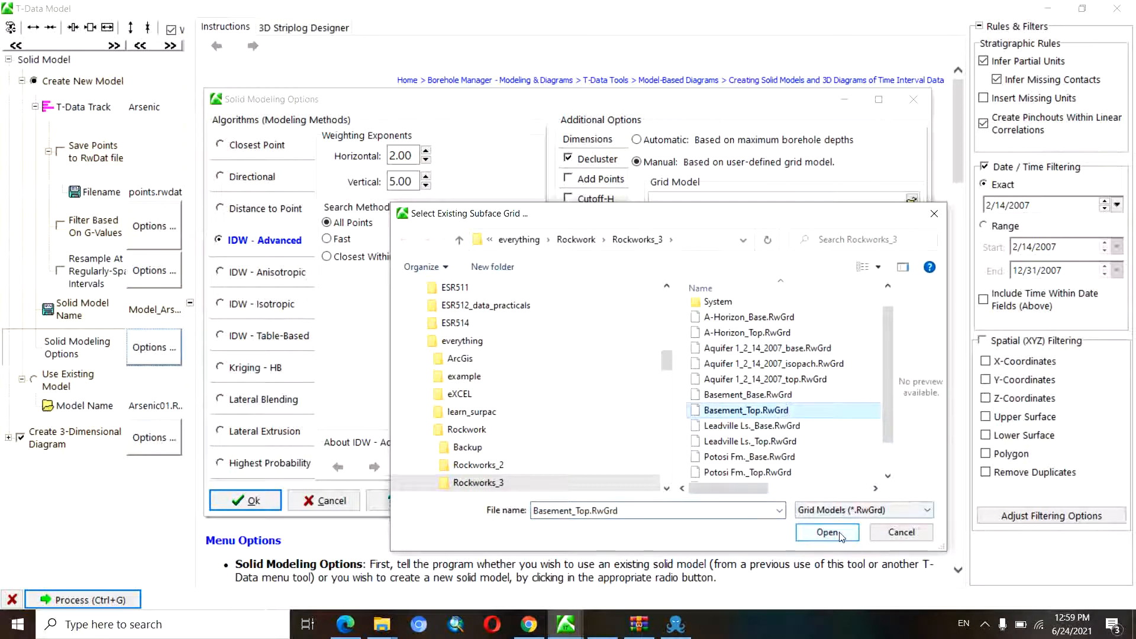
{"action": "left_click", "coordinate": [773, 398]}
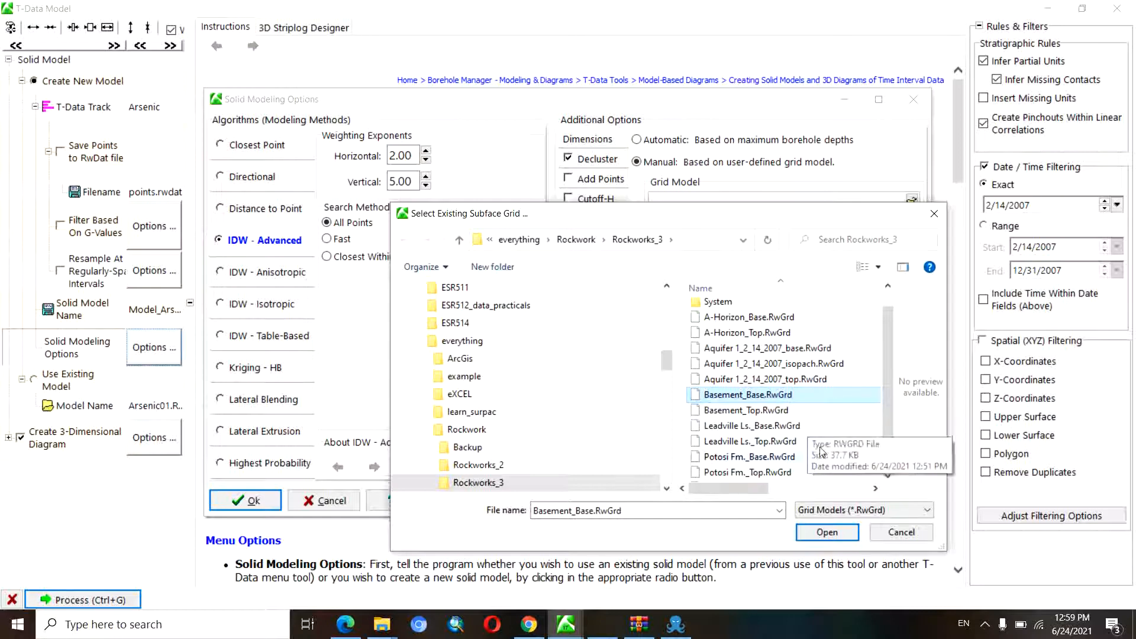
{"action": "left_click", "coordinate": [834, 535]}
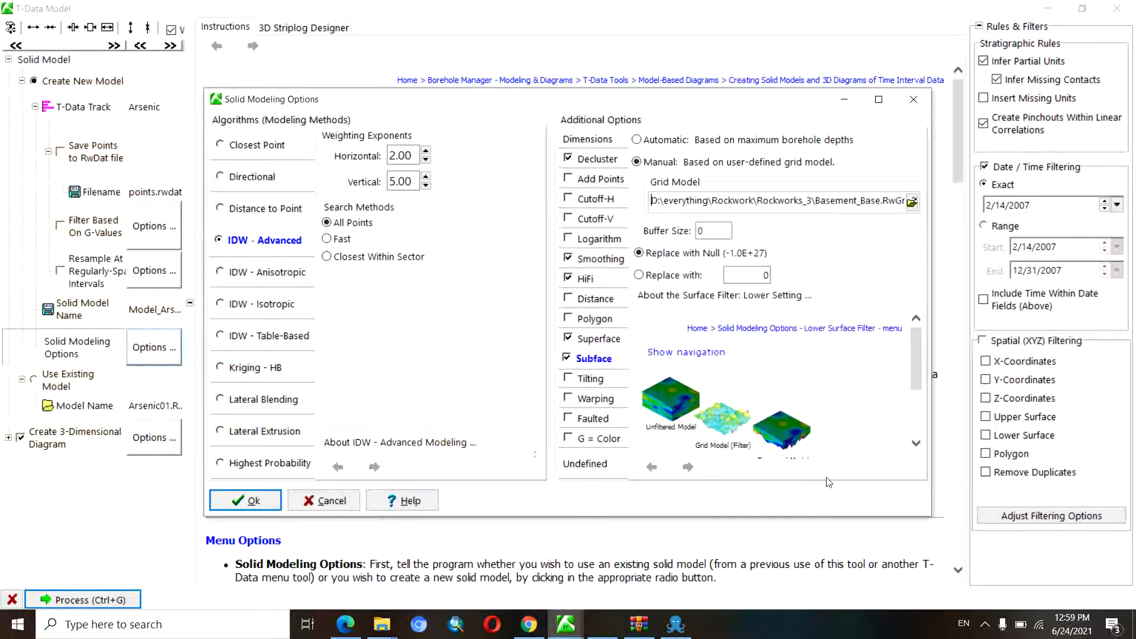
Step: Change the Superface grid model to Aquifer 1_2_14_2007_base.RwGrd and accept the solid modeling options
{"action": "left_click", "coordinate": [912, 203]}
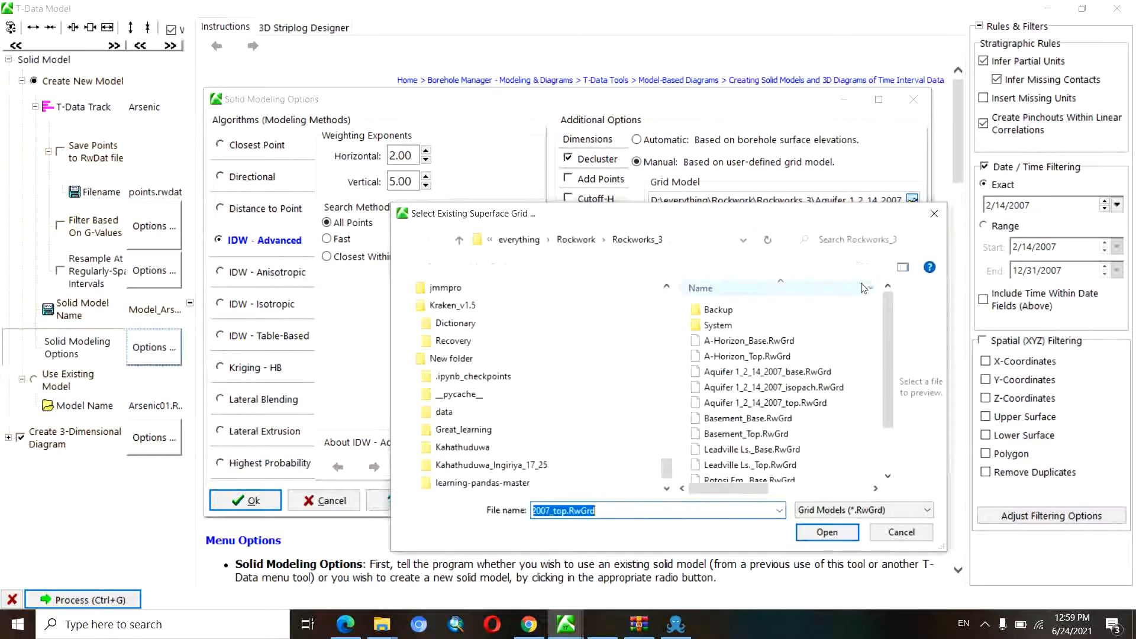
{"action": "left_click", "coordinate": [821, 372]}
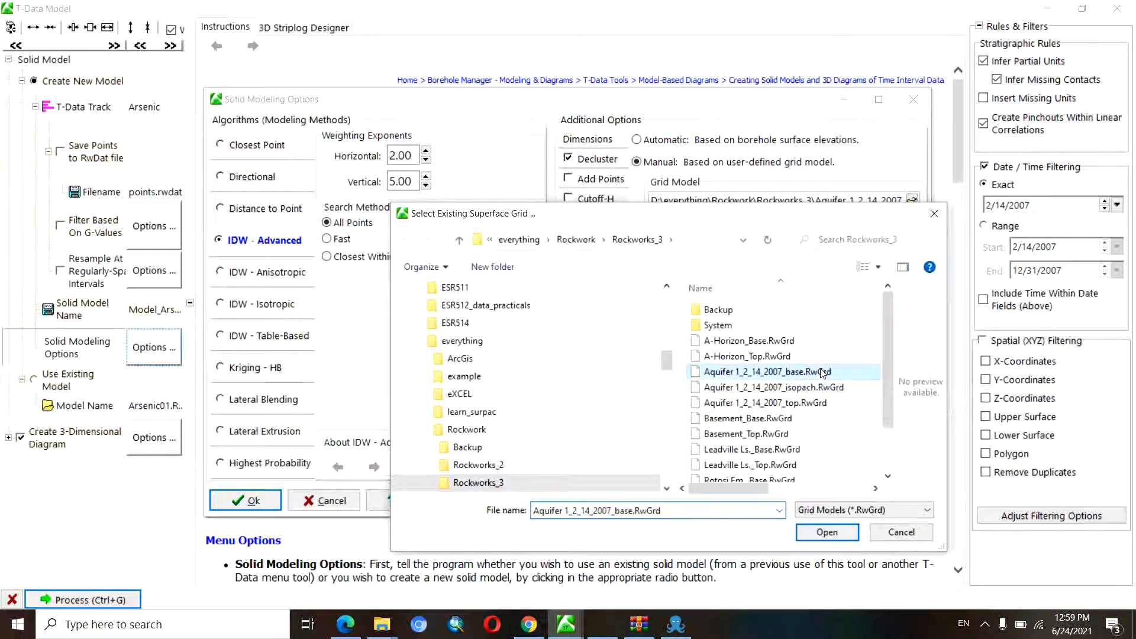
{"action": "left_click", "coordinate": [829, 532]}
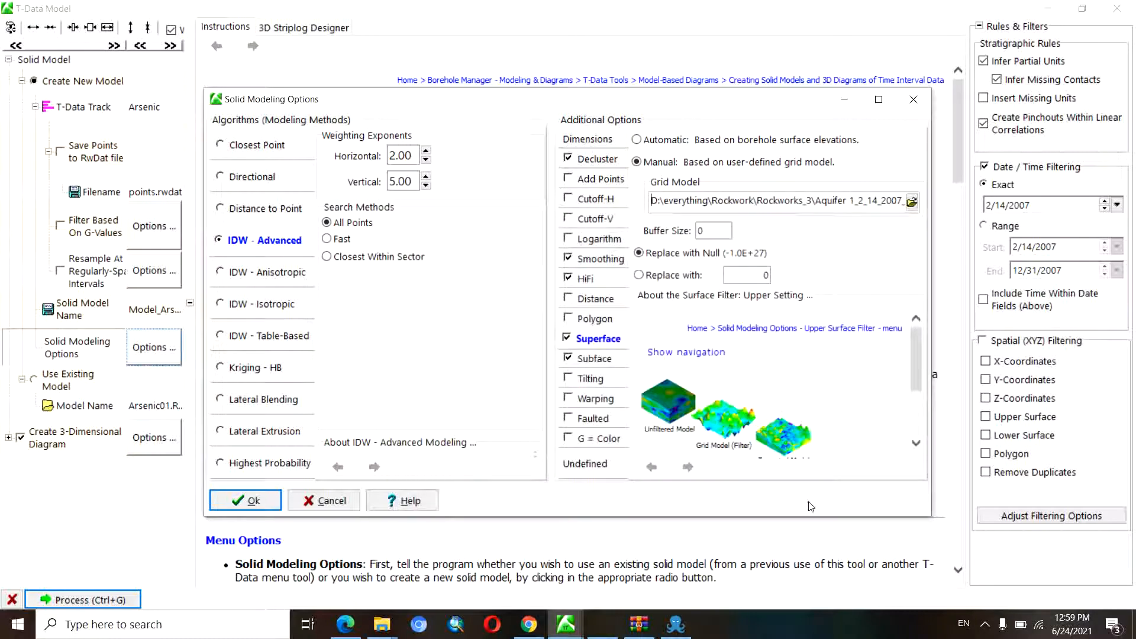
{"action": "left_click", "coordinate": [255, 502]}
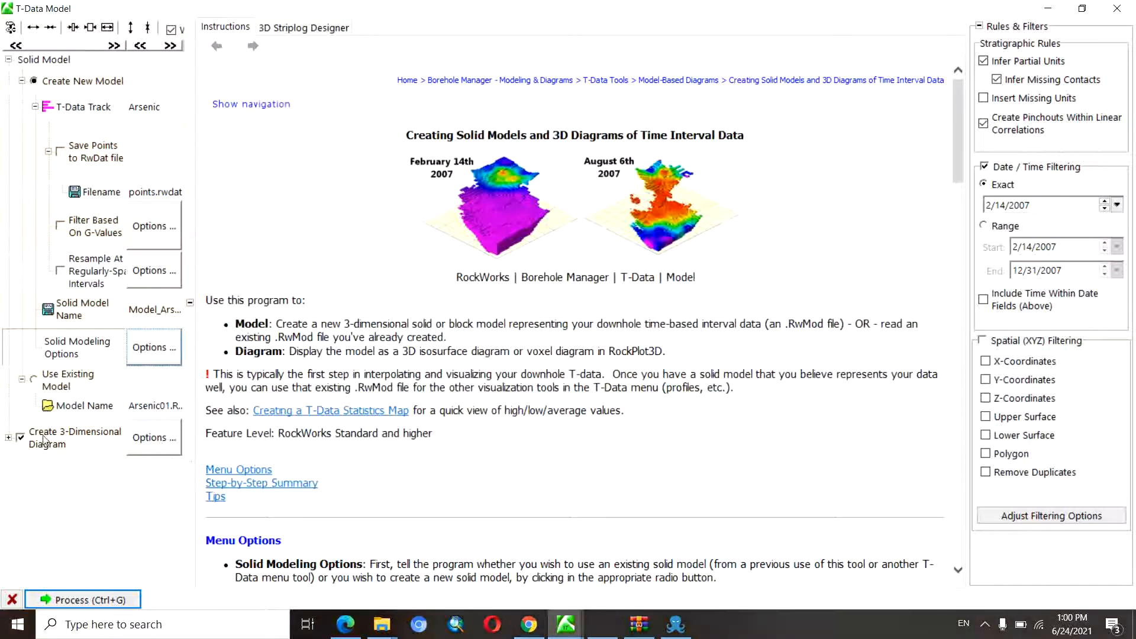
Step: Set the 3D block diagram type to full voxels and generate the arsenic model
{"action": "left_click", "coordinate": [155, 445]}
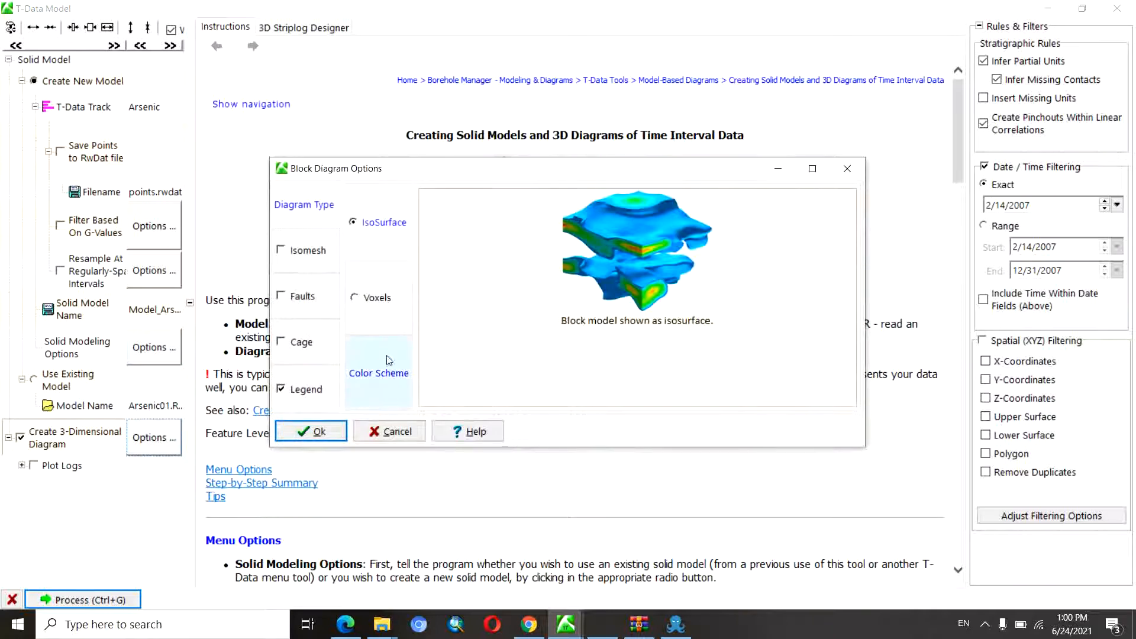
{"action": "left_click", "coordinate": [356, 299]}
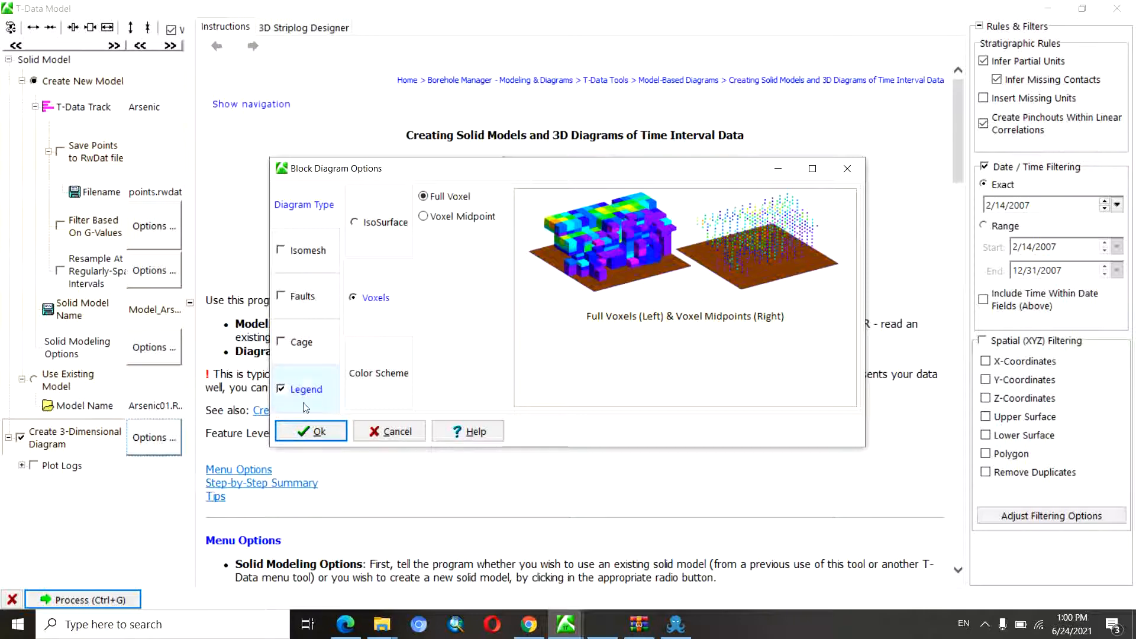
{"action": "left_click", "coordinate": [320, 433]}
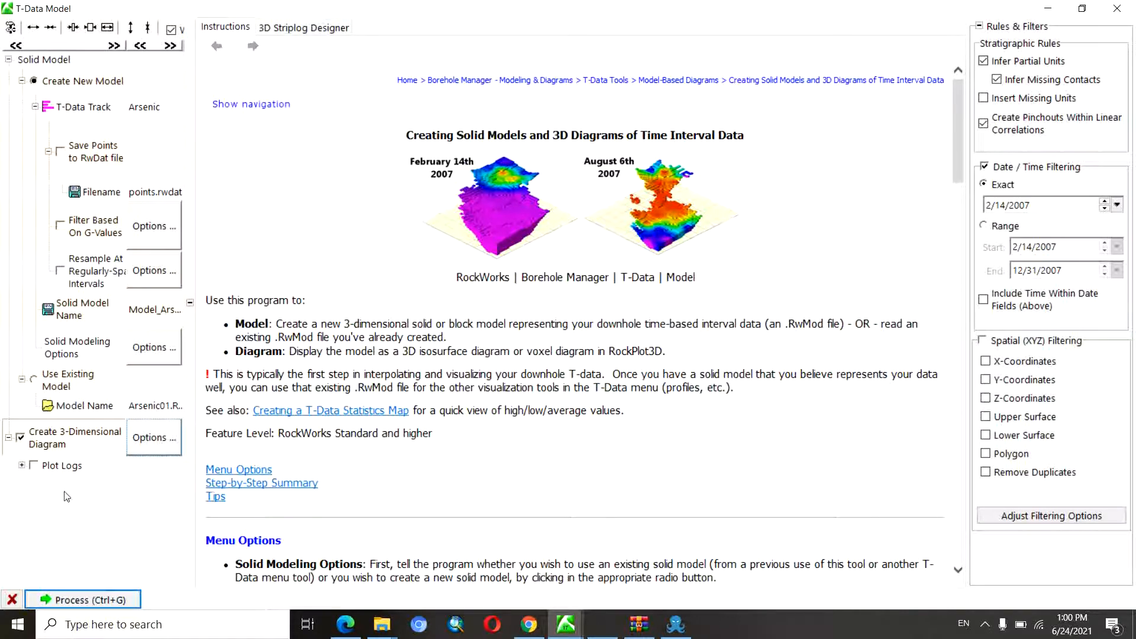
{"action": "left_click", "coordinate": [89, 599]}
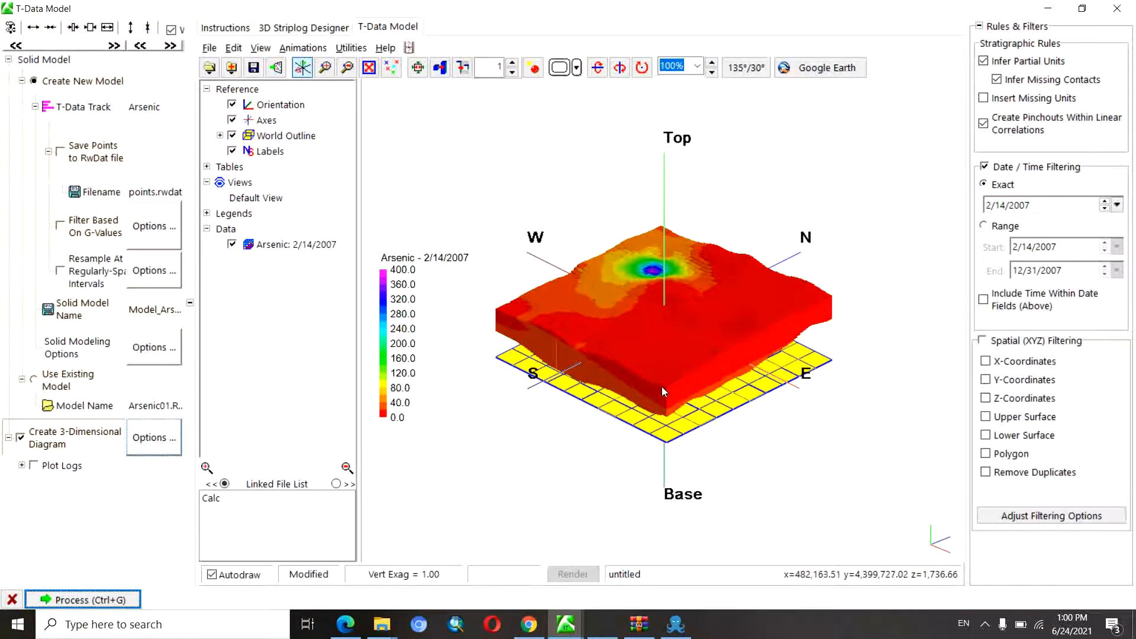
Step: Create a top-to-bottom Reveal animation of the Arsenic 2/14/2007 model, output as the AVI video animation02.avi
{"action": "left_click_drag", "start_coordinate": [661, 386], "coordinate": [715, 385]}
{"action": "left_click_drag", "start_coordinate": [723, 332], "coordinate": [665, 322]}
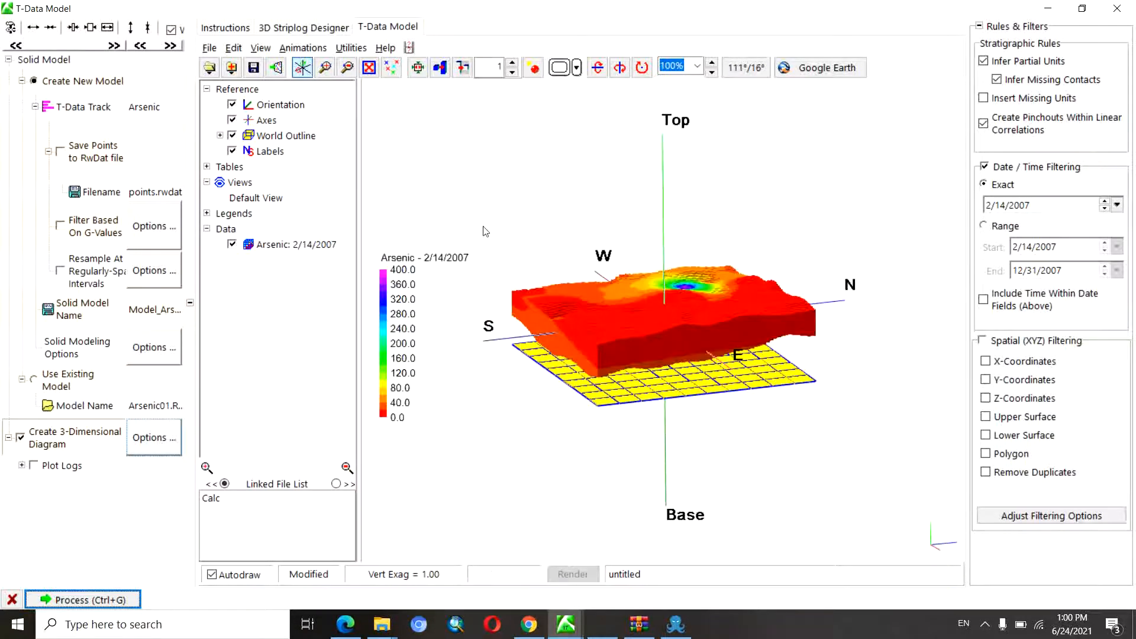
{"action": "left_click", "coordinate": [313, 50]}
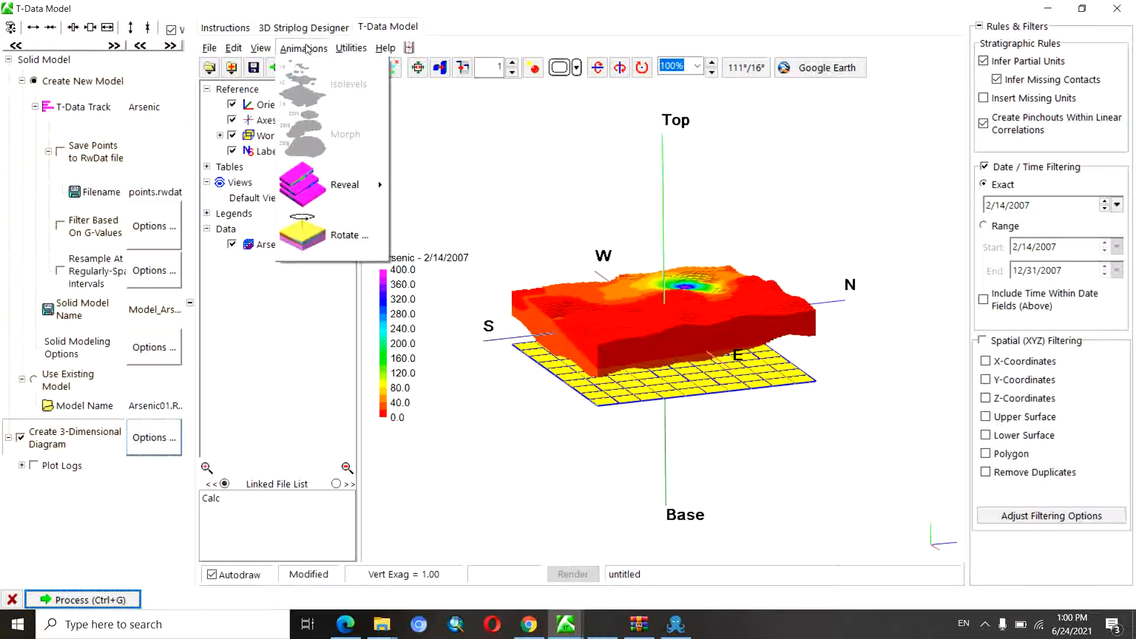
{"action": "mouse_move", "coordinate": [371, 187]}
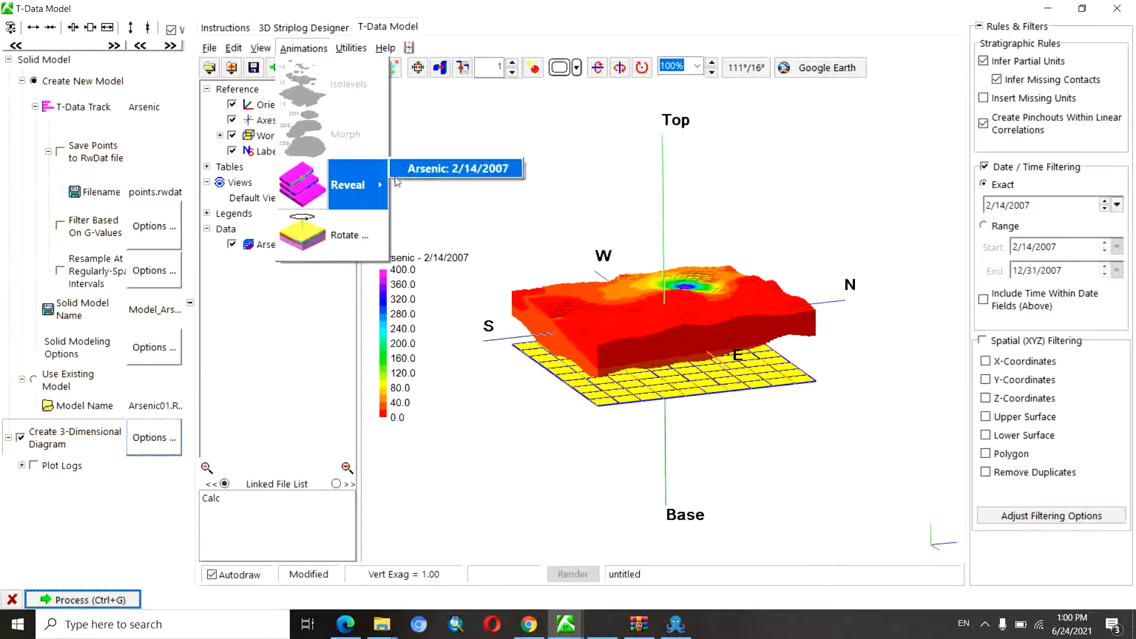
{"action": "left_click", "coordinate": [417, 169]}
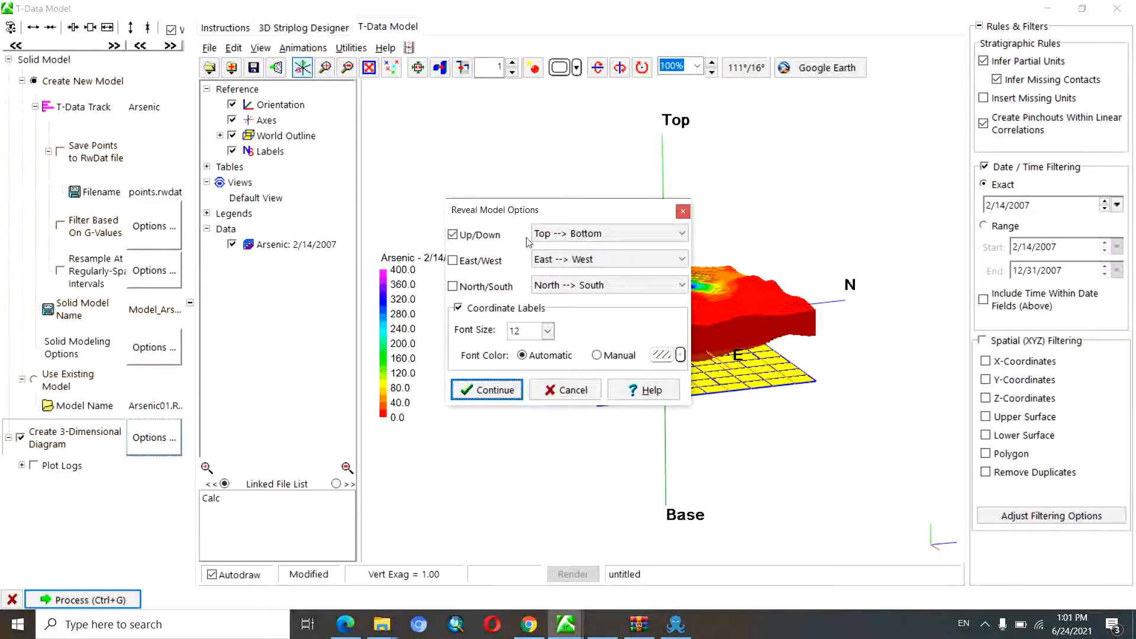
{"action": "left_click_drag", "start_coordinate": [527, 210], "coordinate": [513, 198]}
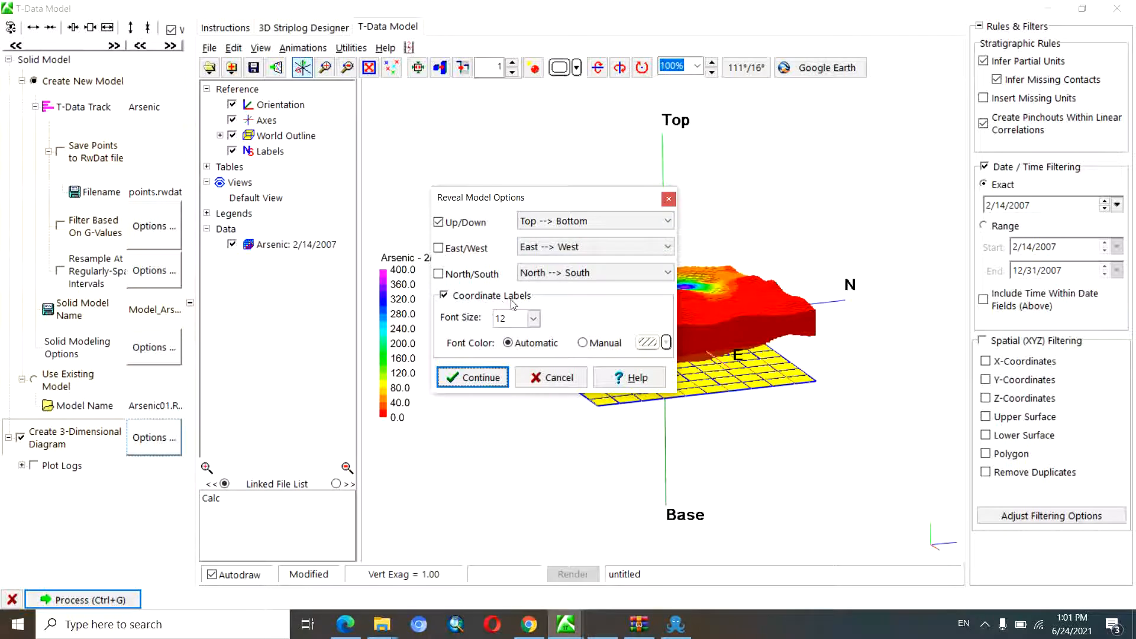
{"action": "left_click", "coordinate": [476, 378]}
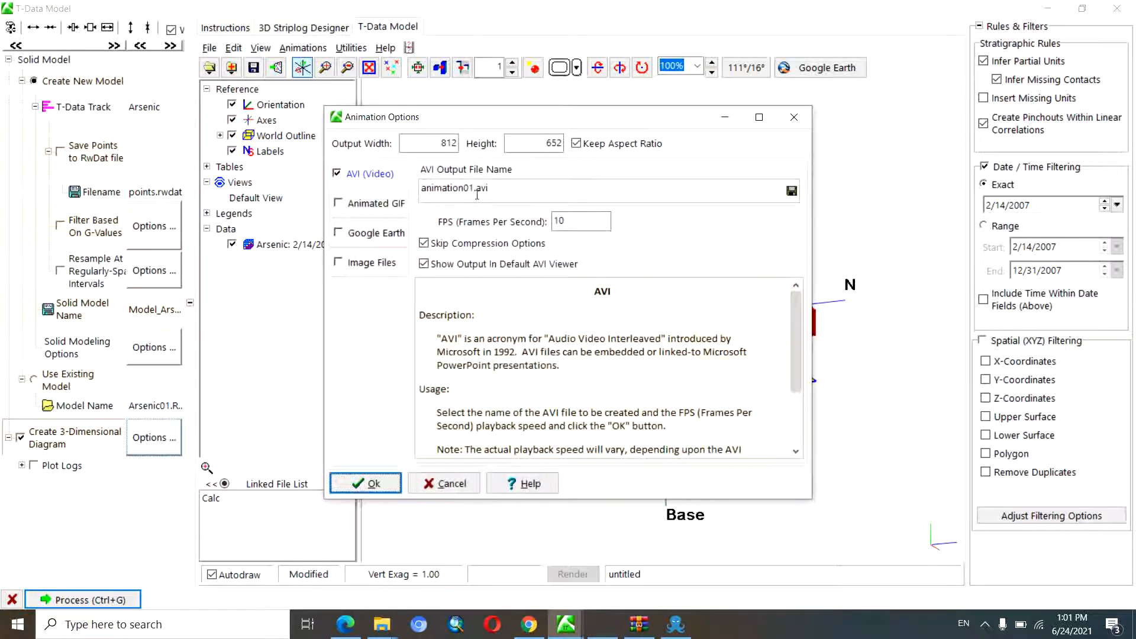
{"action": "left_click_drag", "start_coordinate": [473, 190], "coordinate": [469, 189]}
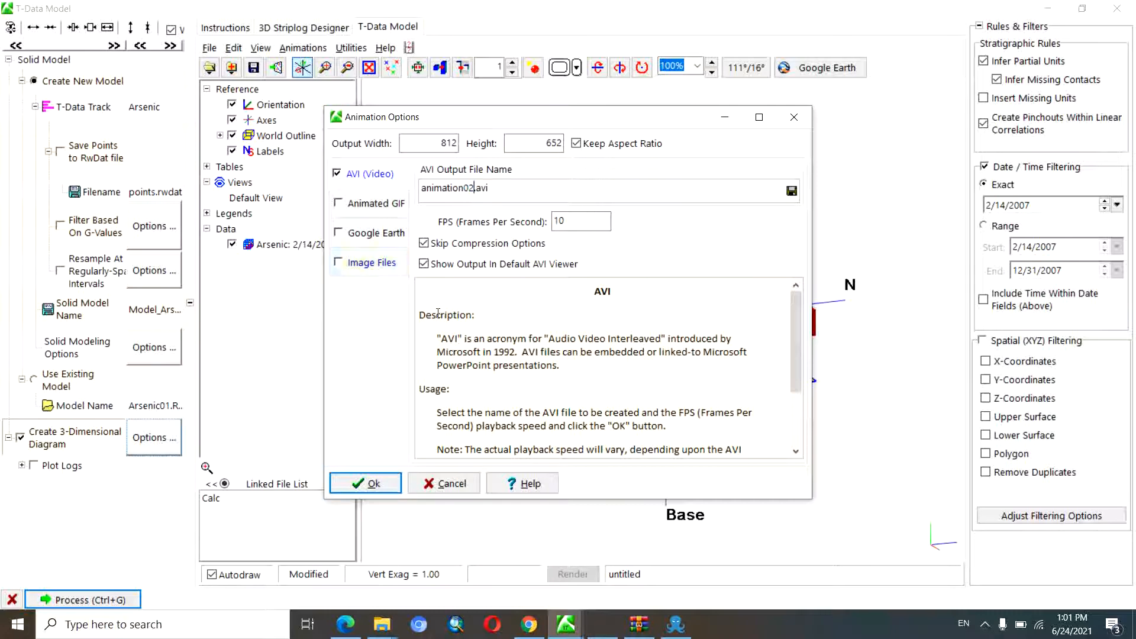
{"action": "left_click", "coordinate": [373, 484]}
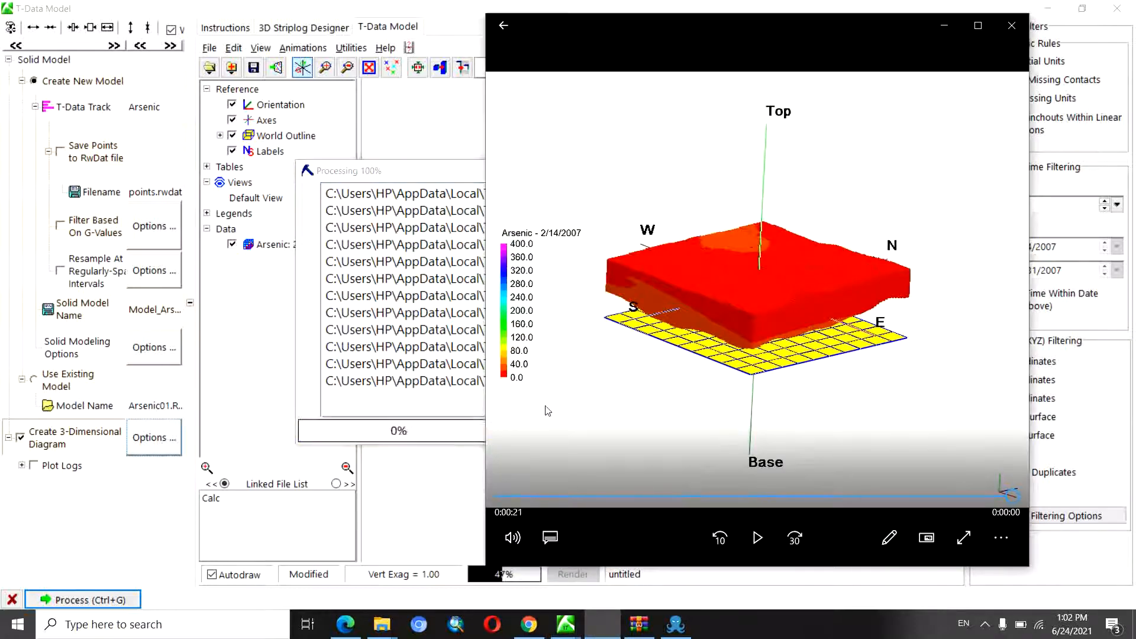
Step: Review the animation02 video in a maximized player, close it, and inspect the arsenic model from a lower side angle
{"action": "left_click", "coordinate": [546, 408]}
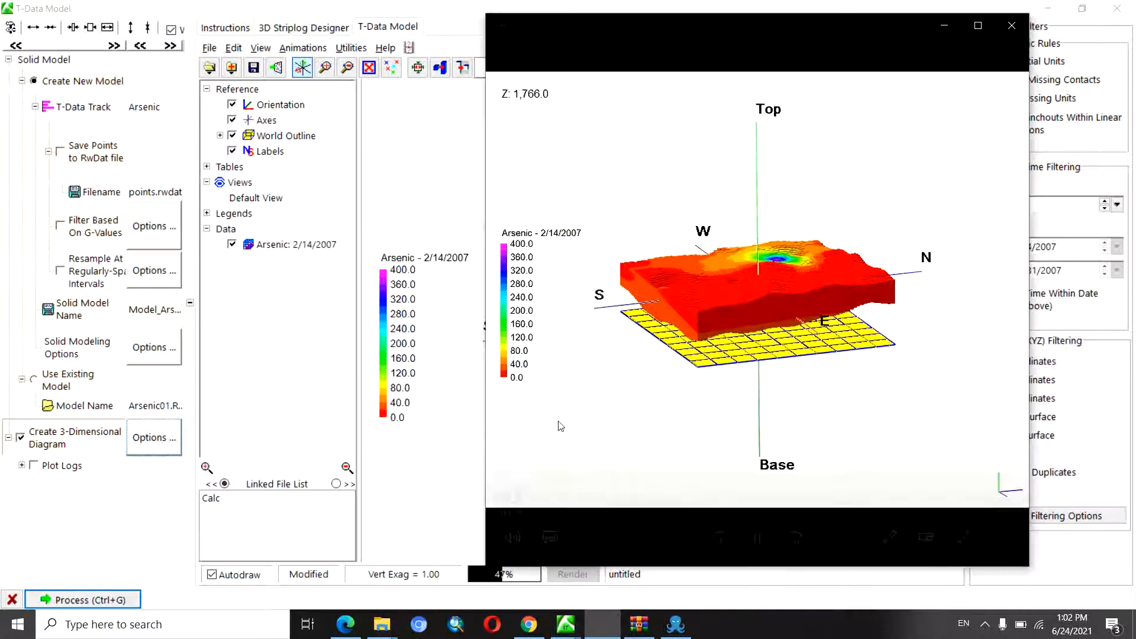
{"action": "left_click", "coordinate": [978, 26]}
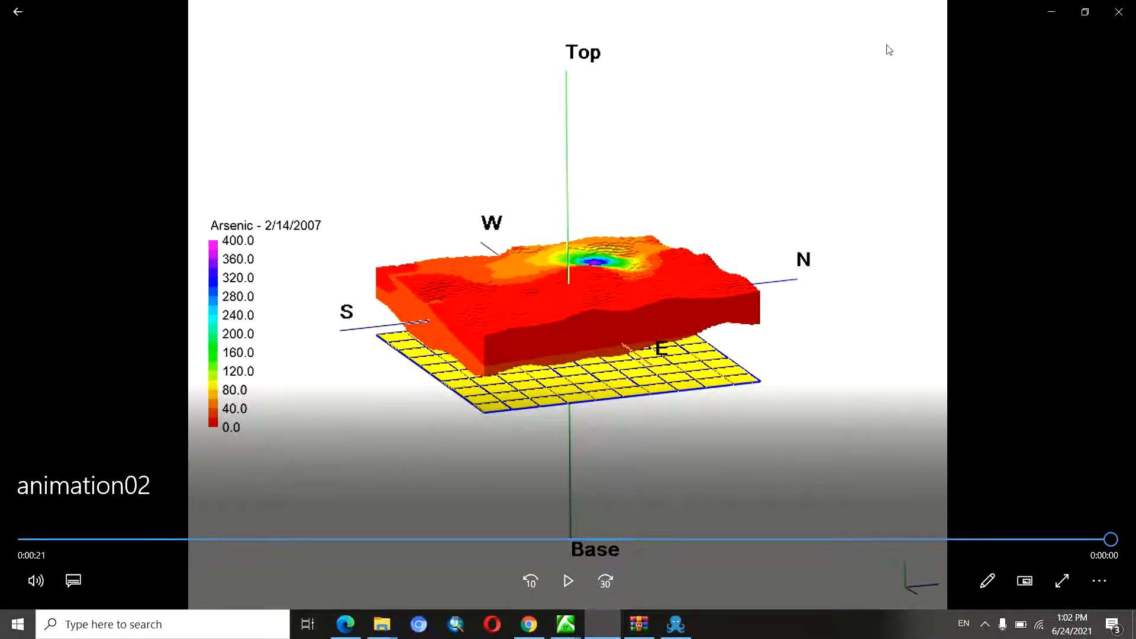
{"action": "left_click", "coordinate": [1118, 12]}
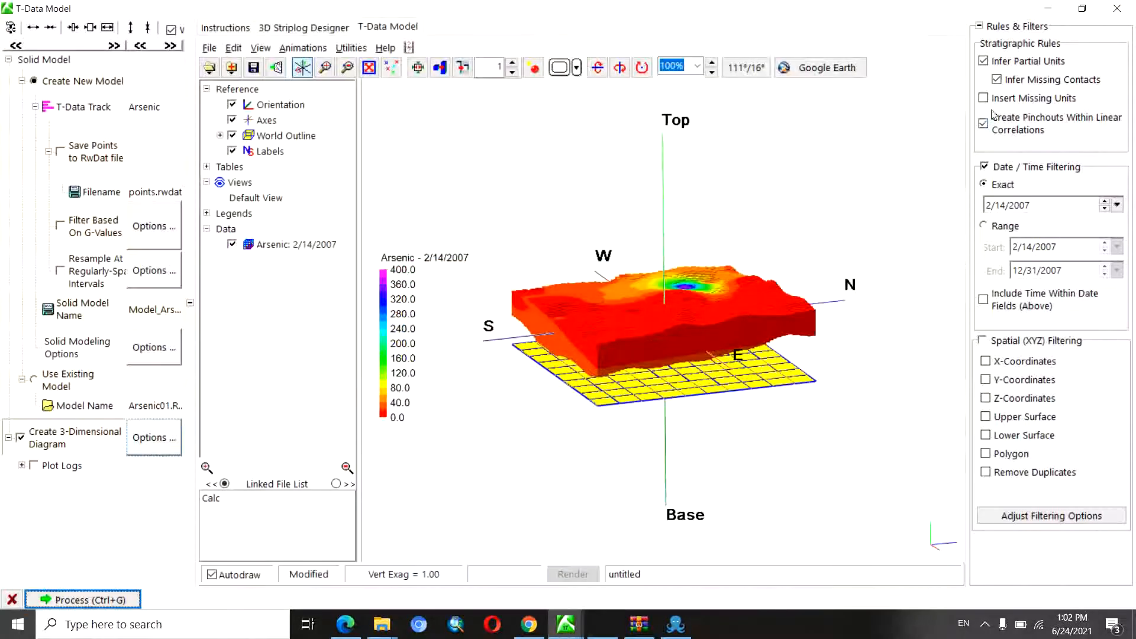
{"action": "left_click", "coordinate": [726, 328]}
{"action": "left_click_drag", "start_coordinate": [728, 325], "coordinate": [707, 349]}
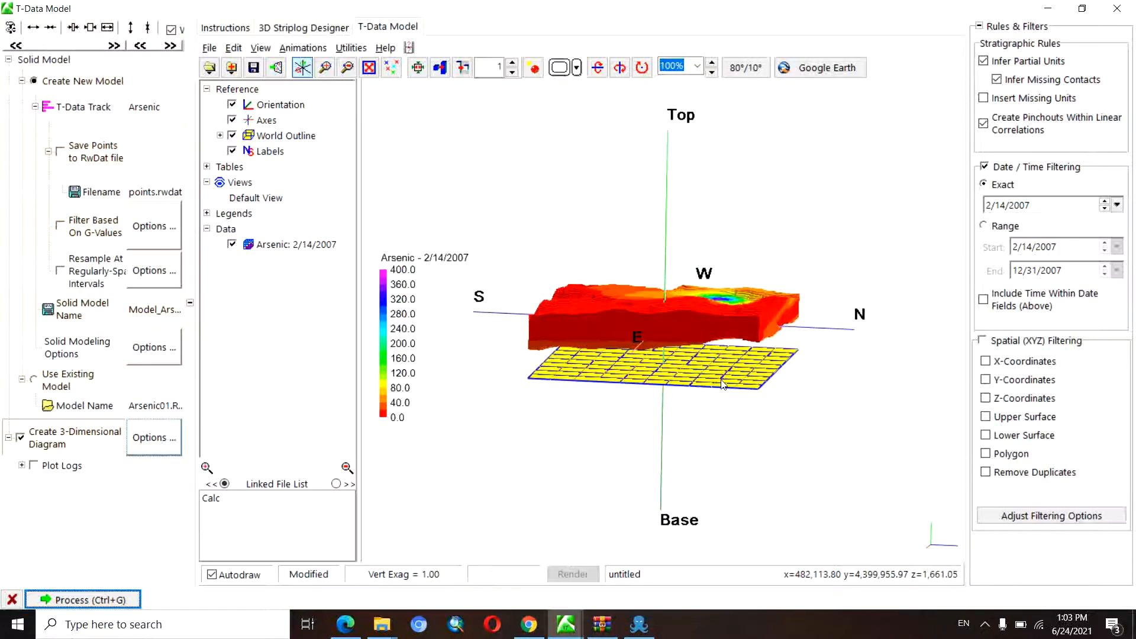